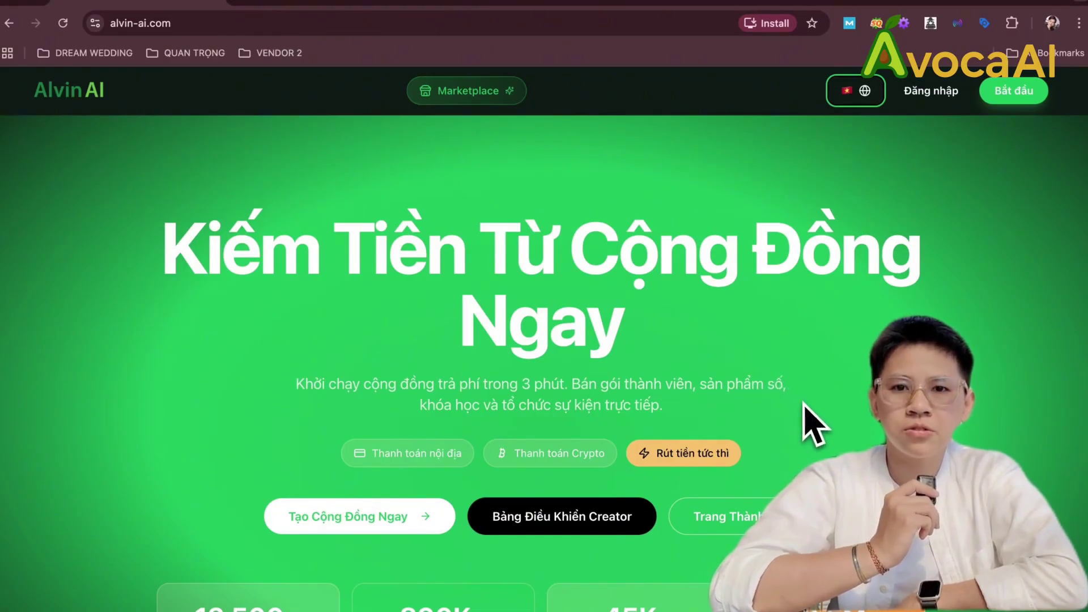
# Examine the Alvin AI landing page, including what creators can sell, why to choose it and the comparison with Skool
pyautogui.scroll(-2, 674, 473)
pyautogui.scroll(2, 680, 467)
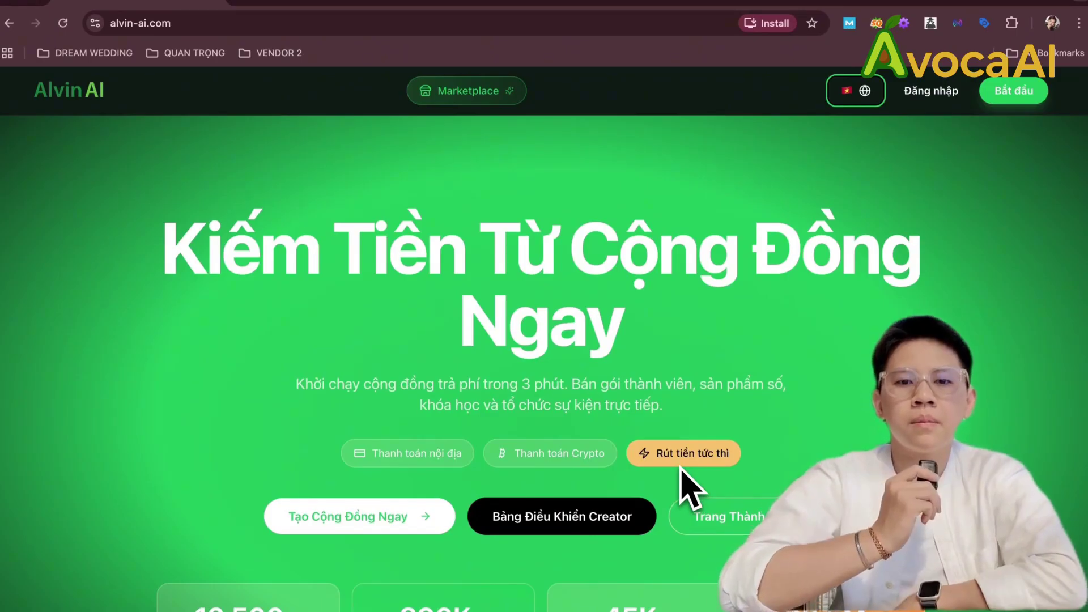
pyautogui.scroll(-1, 571, 468)
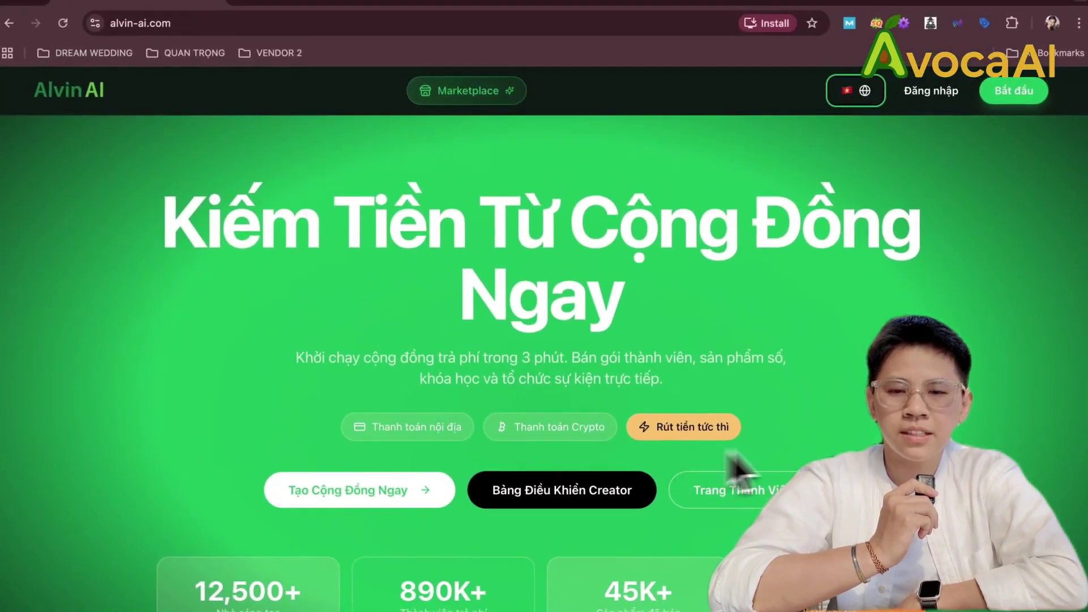
pyautogui.scroll(-4, 737, 471)
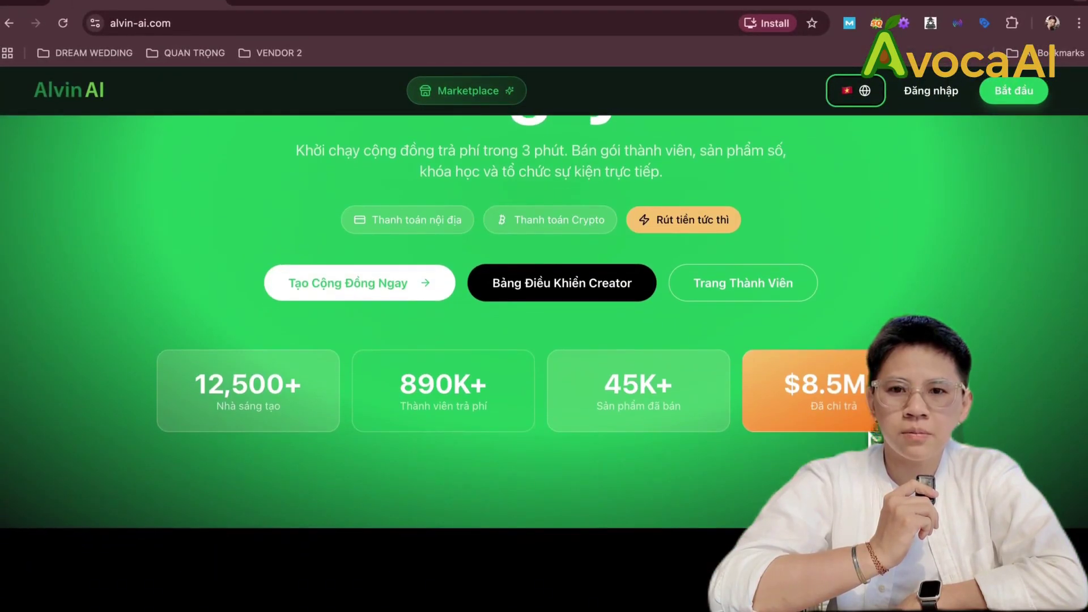
pyautogui.scroll(2, 871, 439)
pyautogui.scroll(-7, 872, 438)
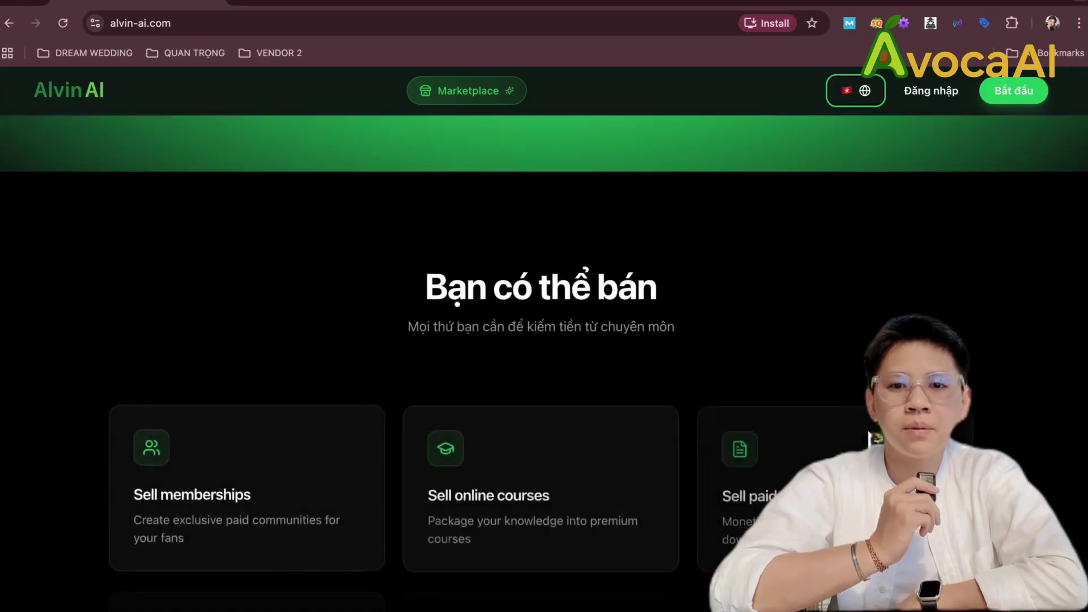
pyautogui.scroll(5, 871, 438)
pyautogui.scroll(5, 872, 439)
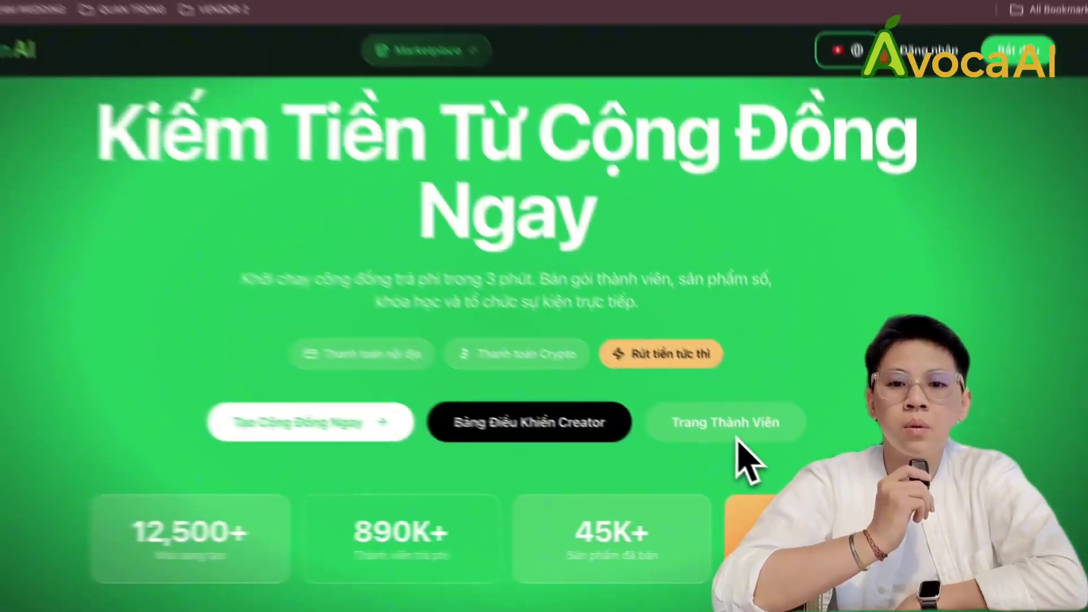
pyautogui.scroll(-10, 737, 444)
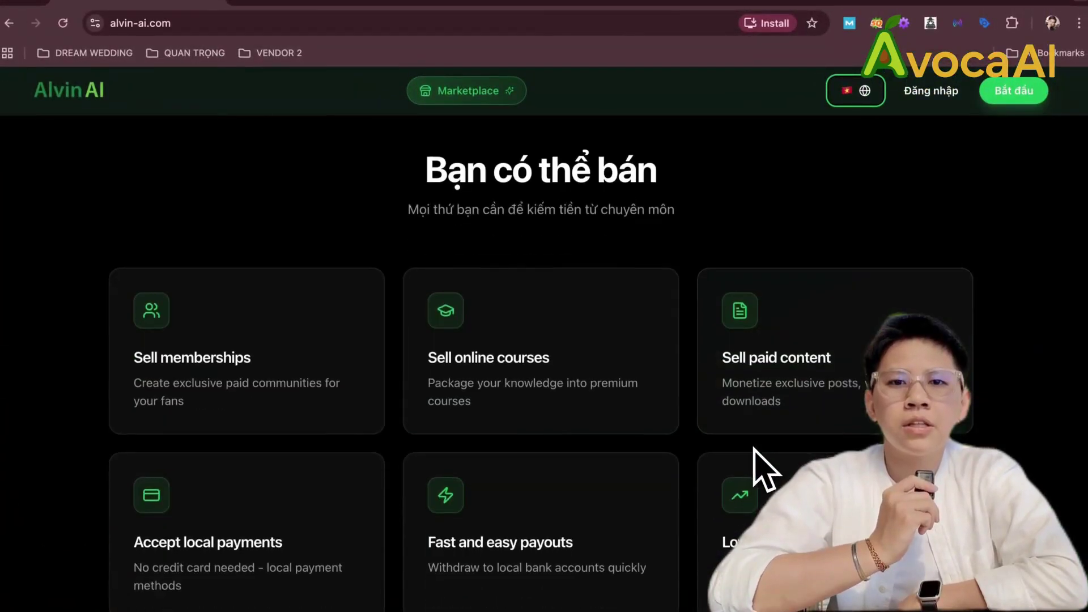
pyautogui.scroll(-10, 755, 447)
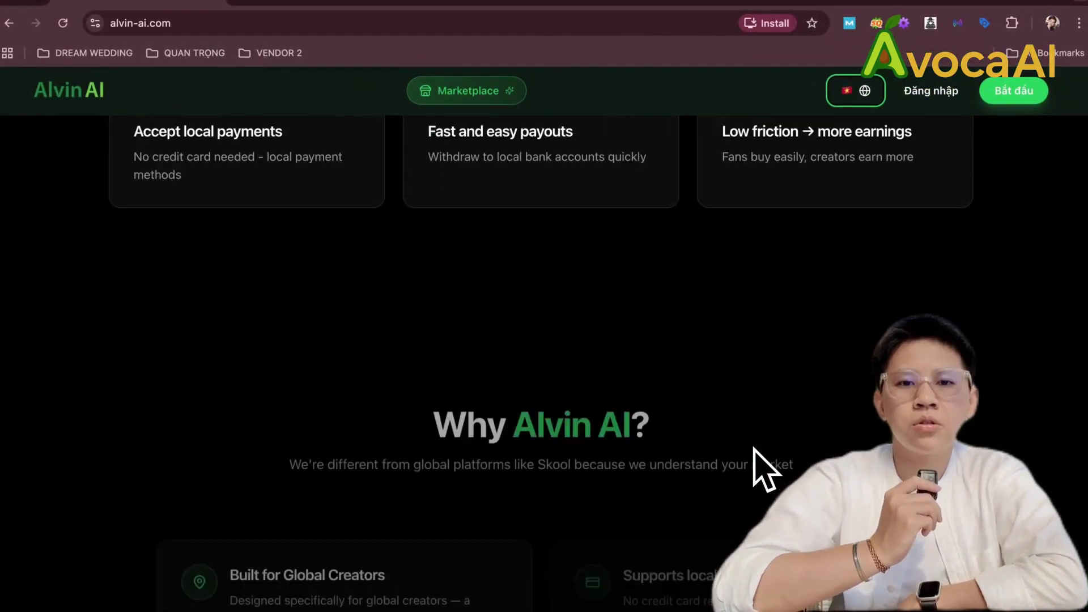
pyautogui.scroll(-10, 754, 447)
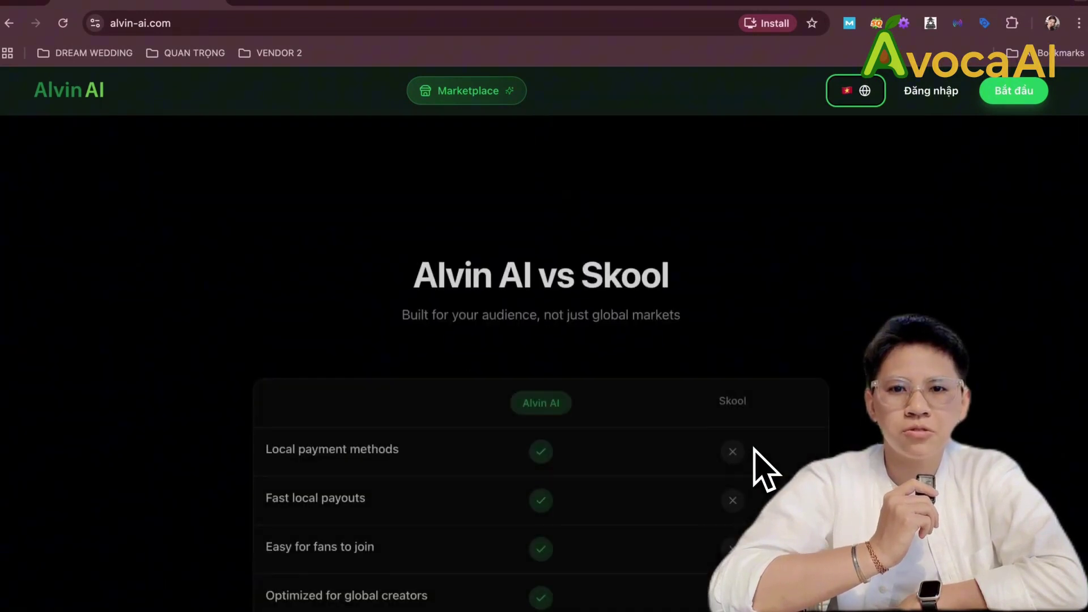
pyautogui.scroll(20, 753, 449)
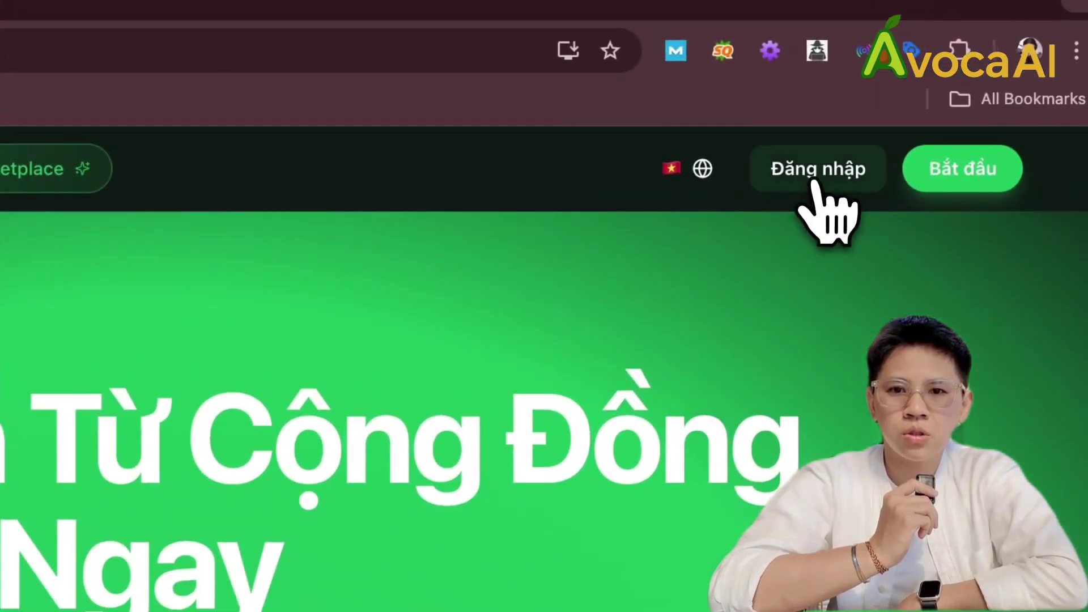
# Open the new account registration from the login page and choose the Creator account type
pyautogui.click(814, 180)
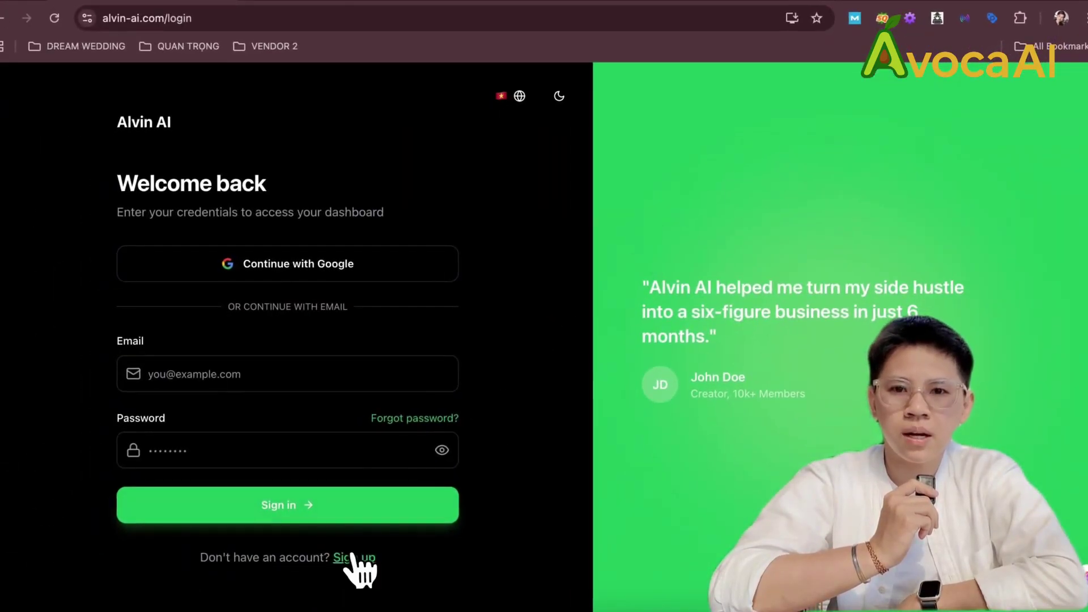
pyautogui.click(352, 558)
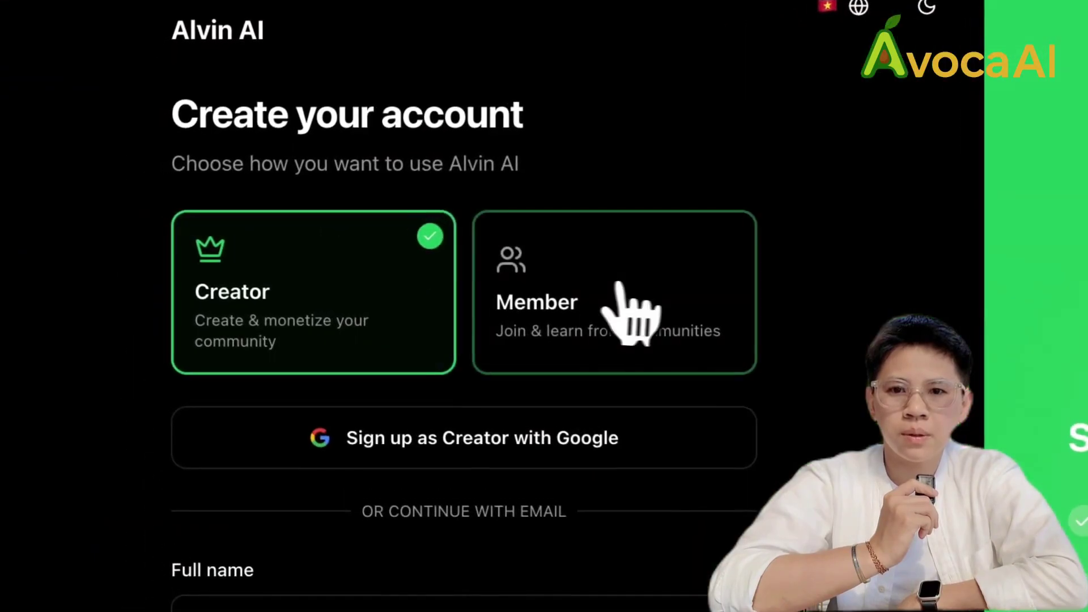
pyautogui.click(623, 282)
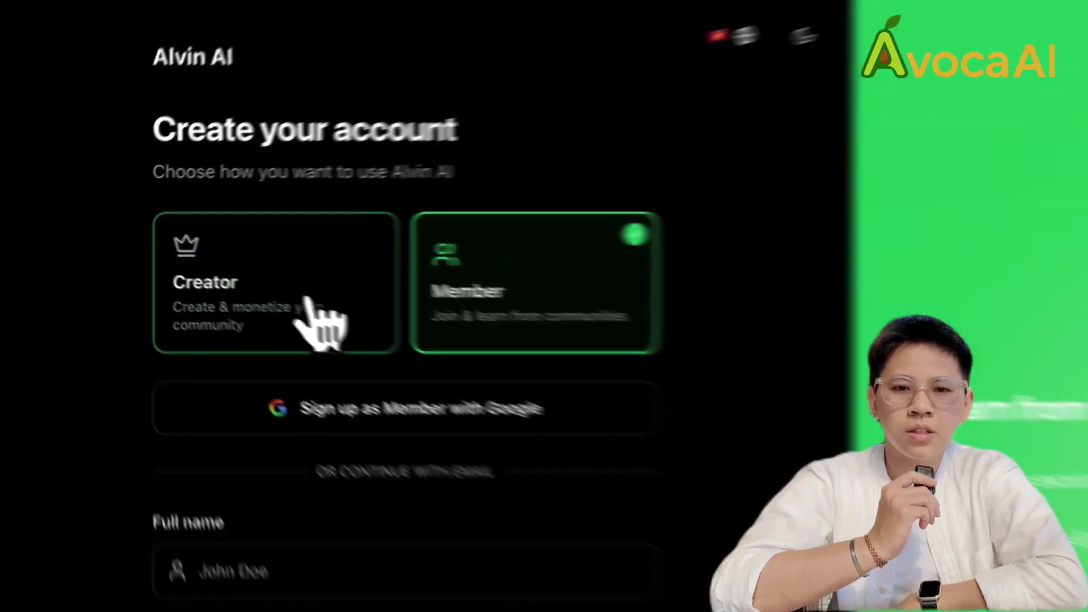
pyautogui.click(345, 310)
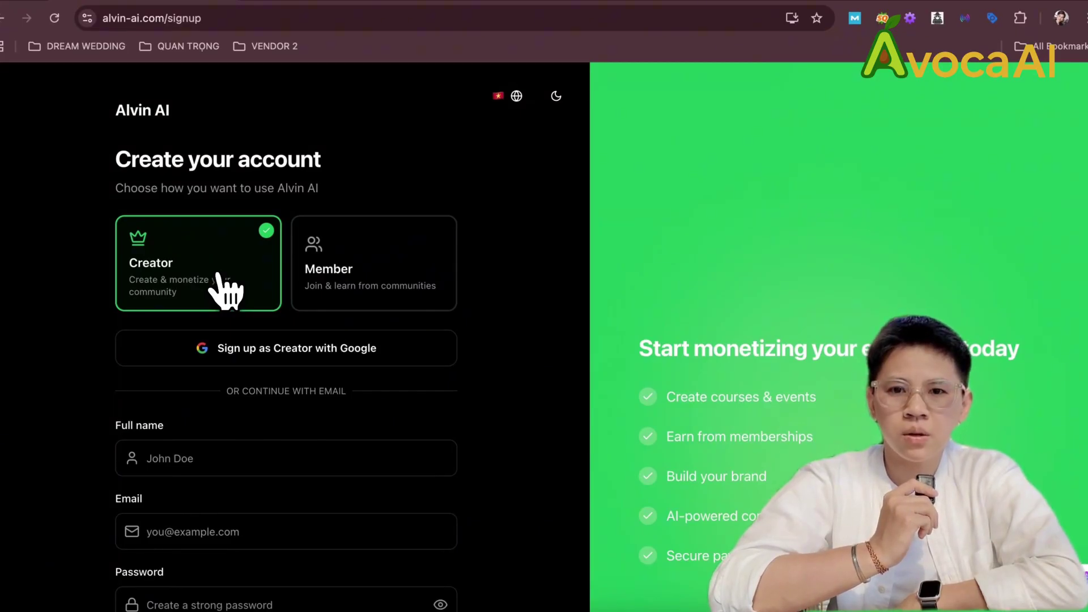
# Sign up as Creator with Google, using the Google account already listed
pyautogui.scroll(-1, 227, 289)
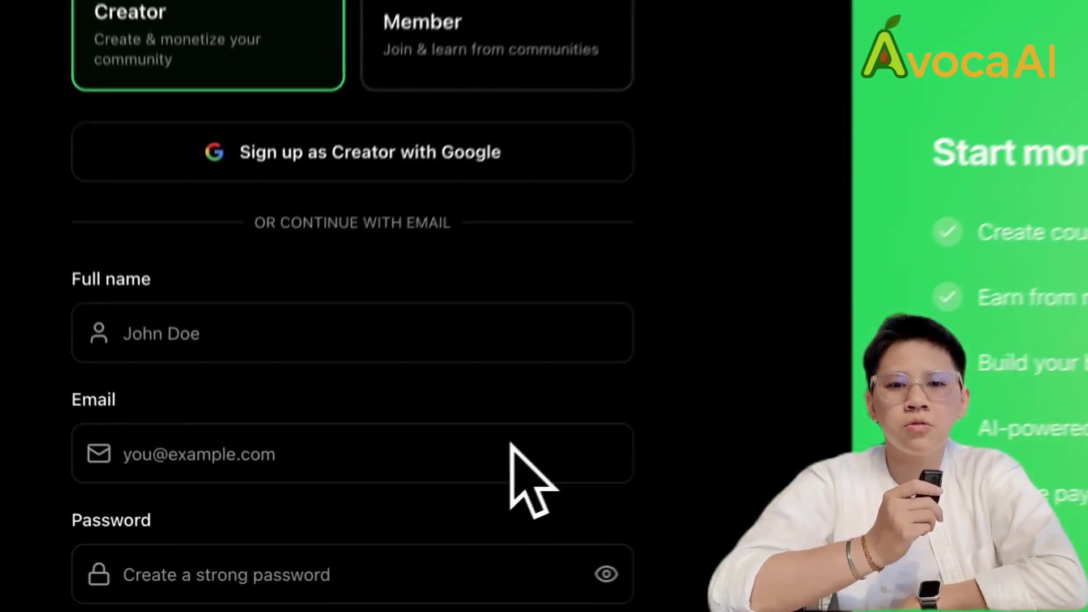
pyautogui.click(308, 330)
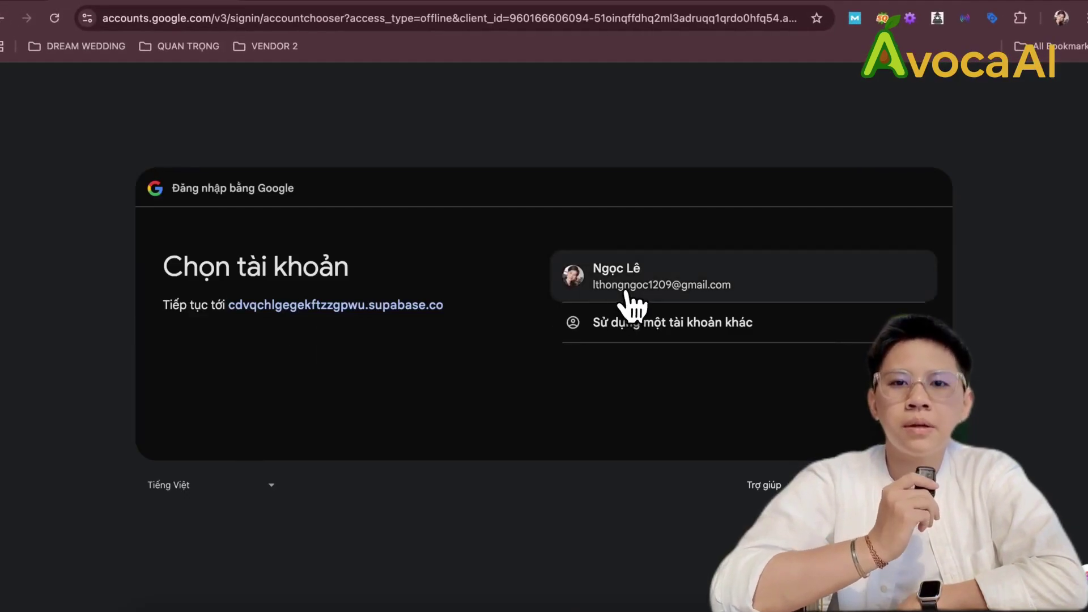
pyautogui.click(628, 296)
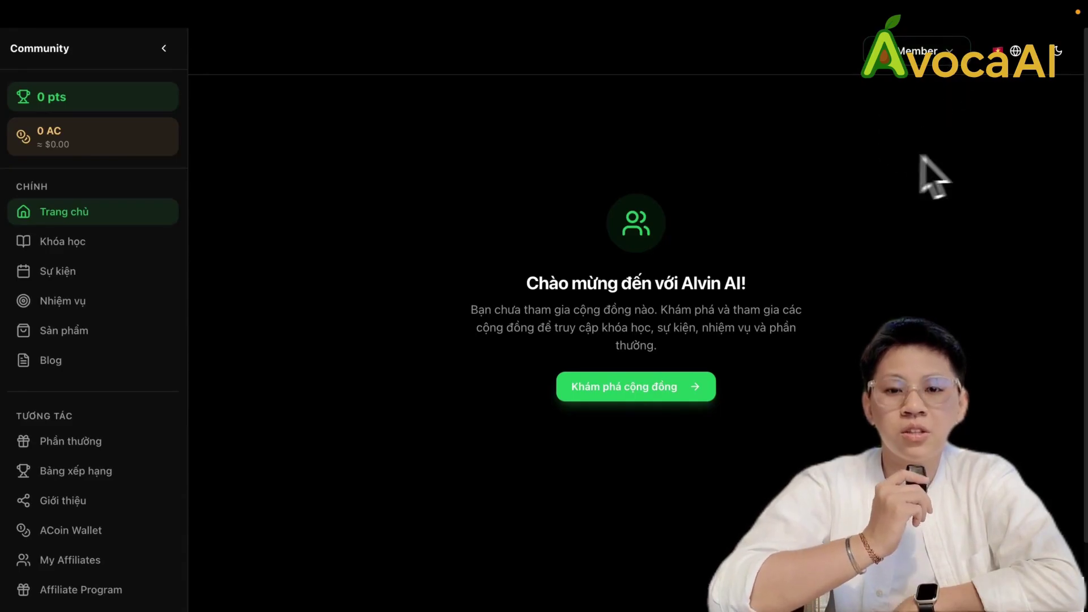
# Switch the account role to Creator and name the new community "Ai So Easy"
pyautogui.click(945, 56)
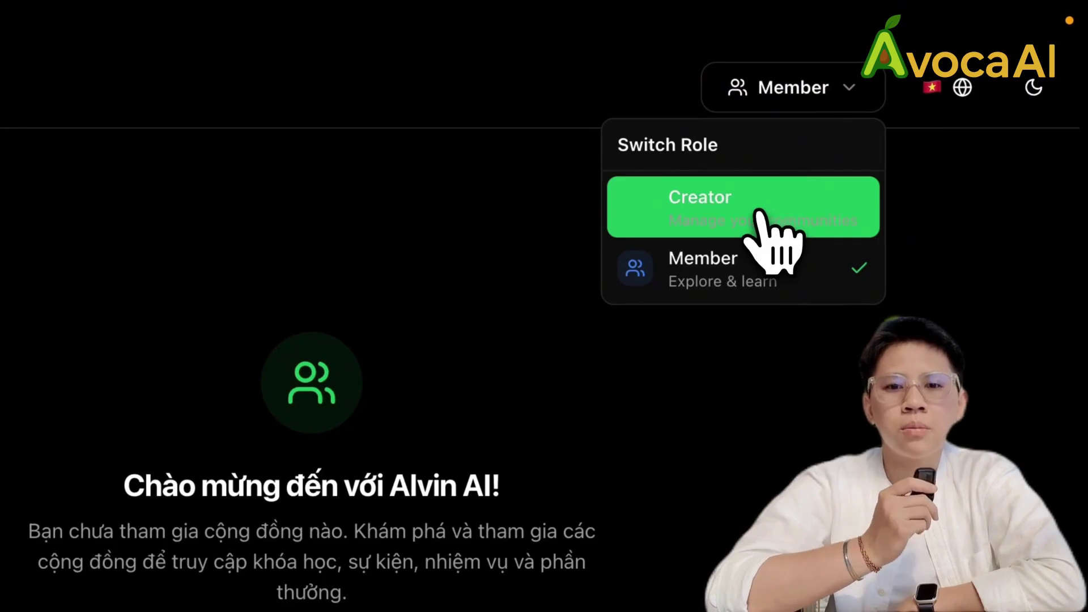
pyautogui.click(758, 213)
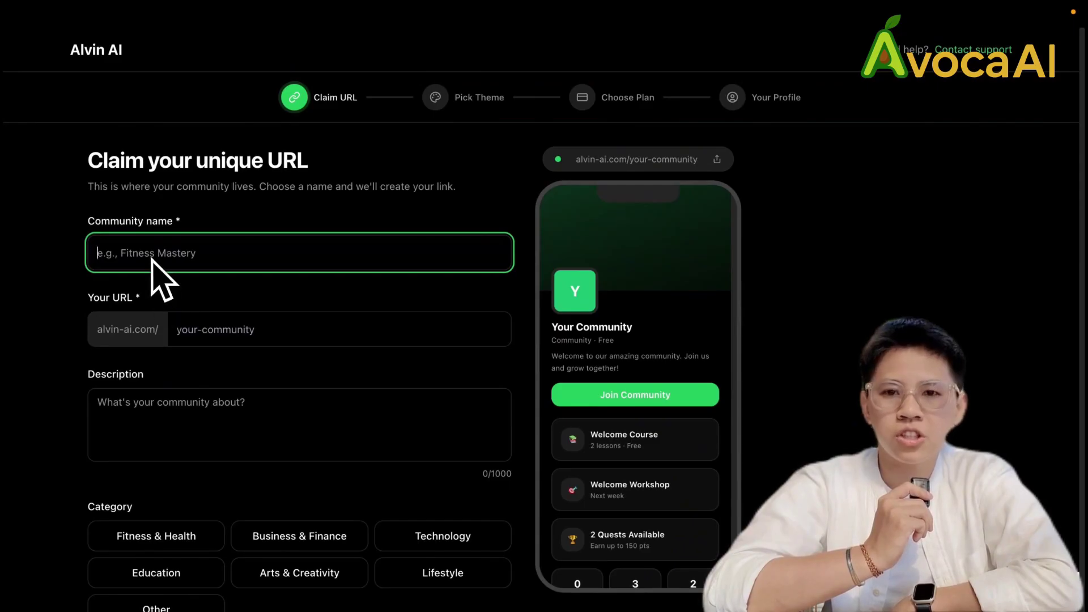
pyautogui.write('Ai S')
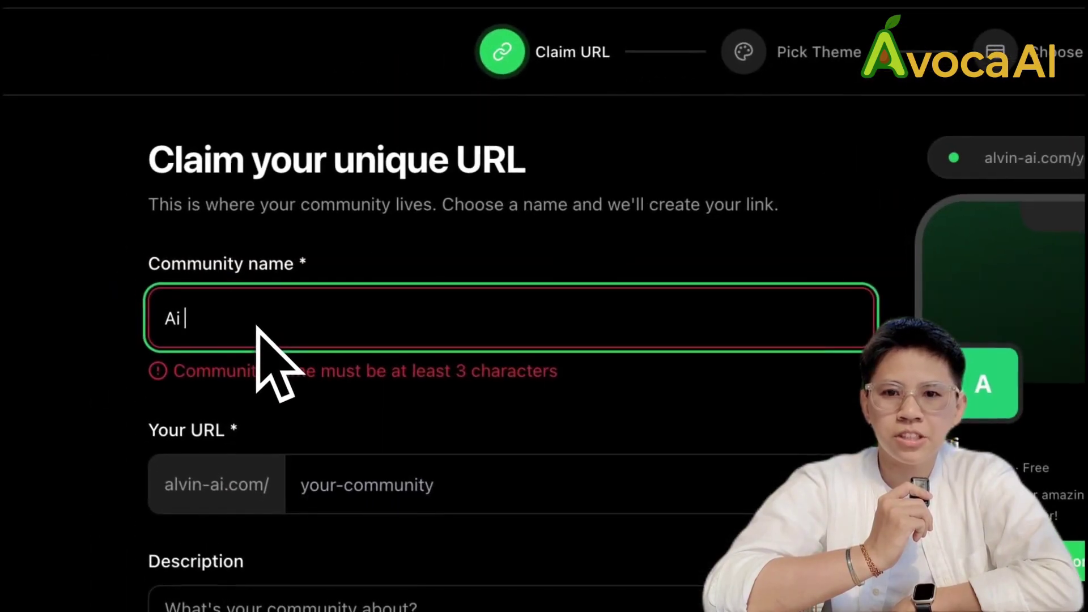
pyautogui.write('o Eas')
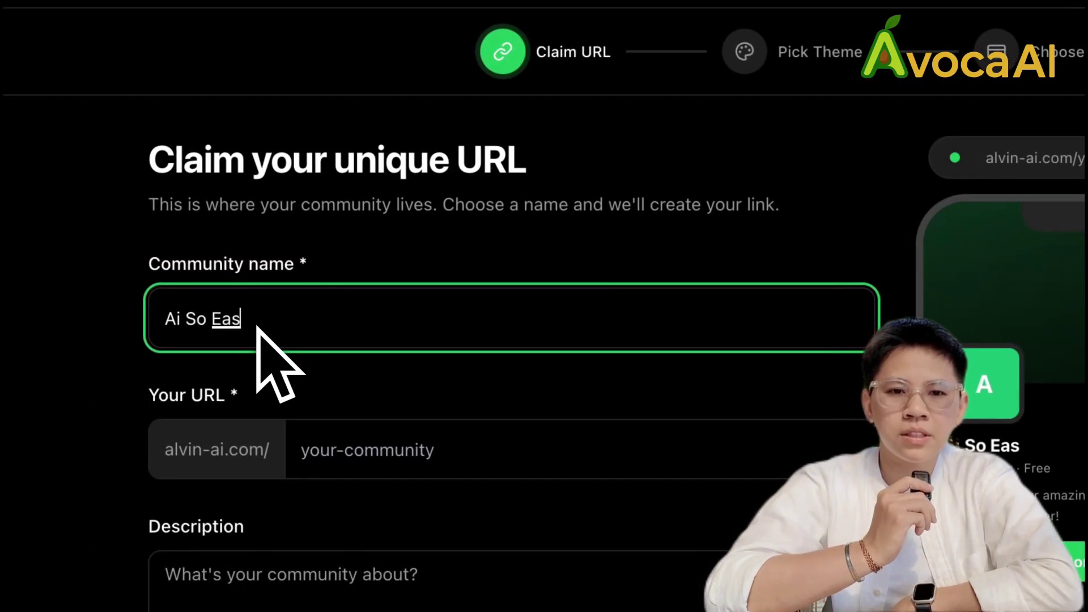
pyautogui.write('y')
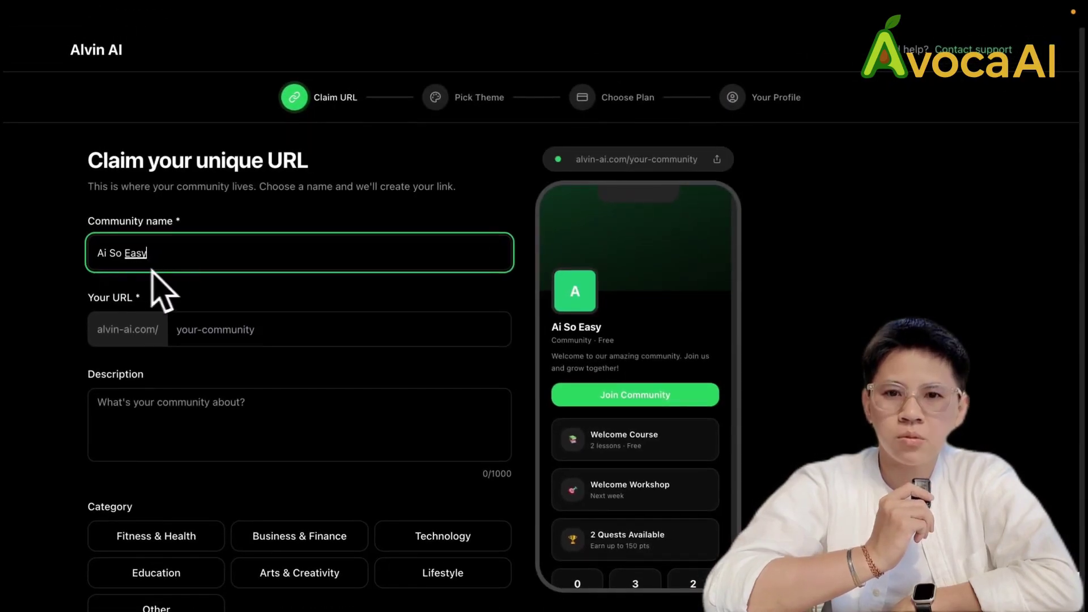
# Set the community URL to aisoeasynew1, choose the Education category and continue to the theme selection
pyautogui.click(189, 335)
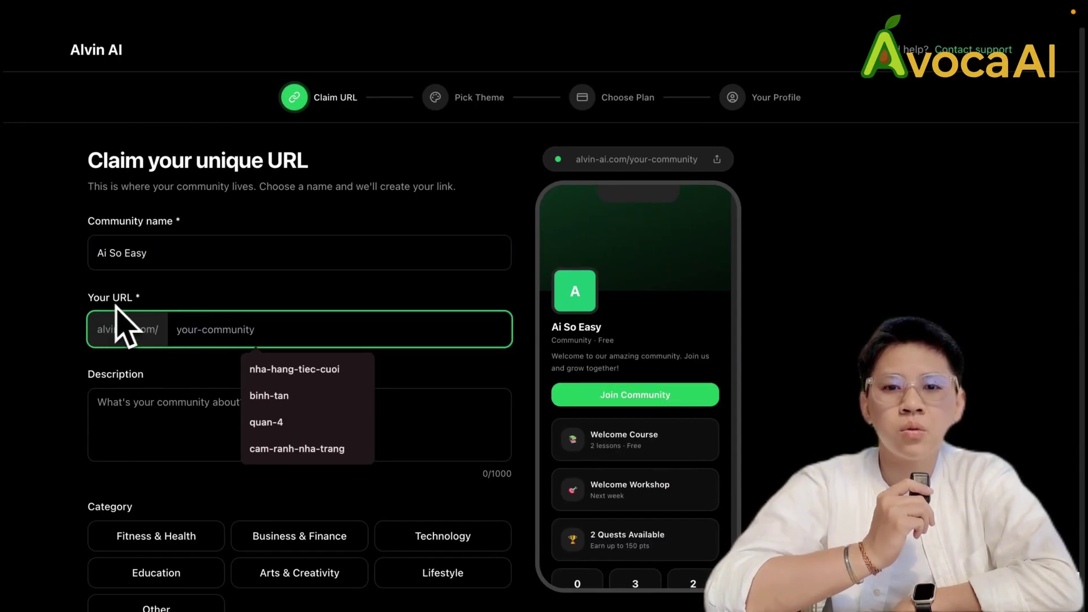
pyautogui.write('aiso')
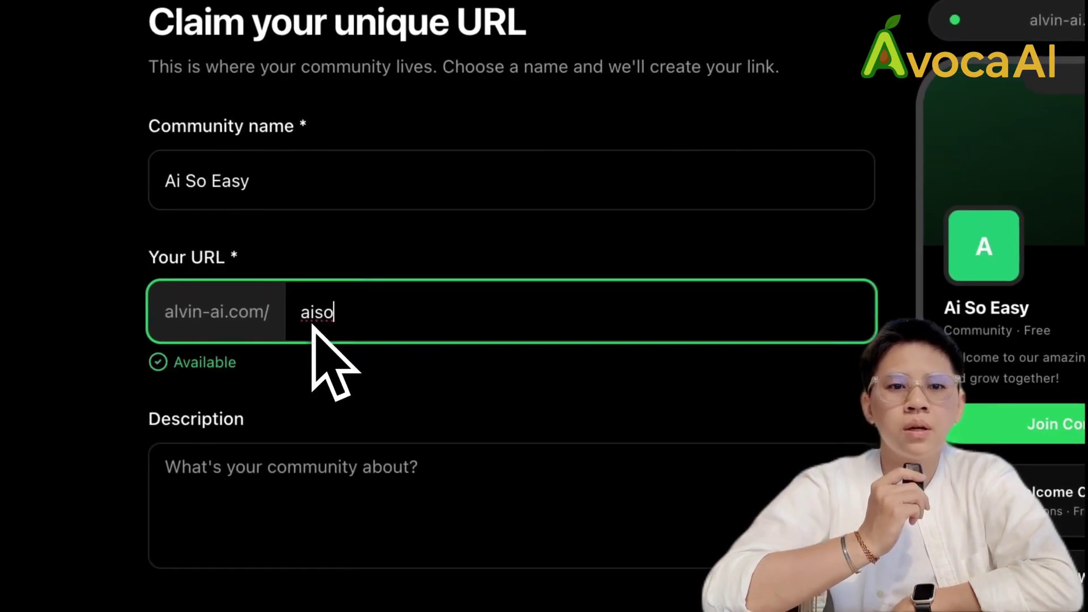
pyautogui.write('easynew1')
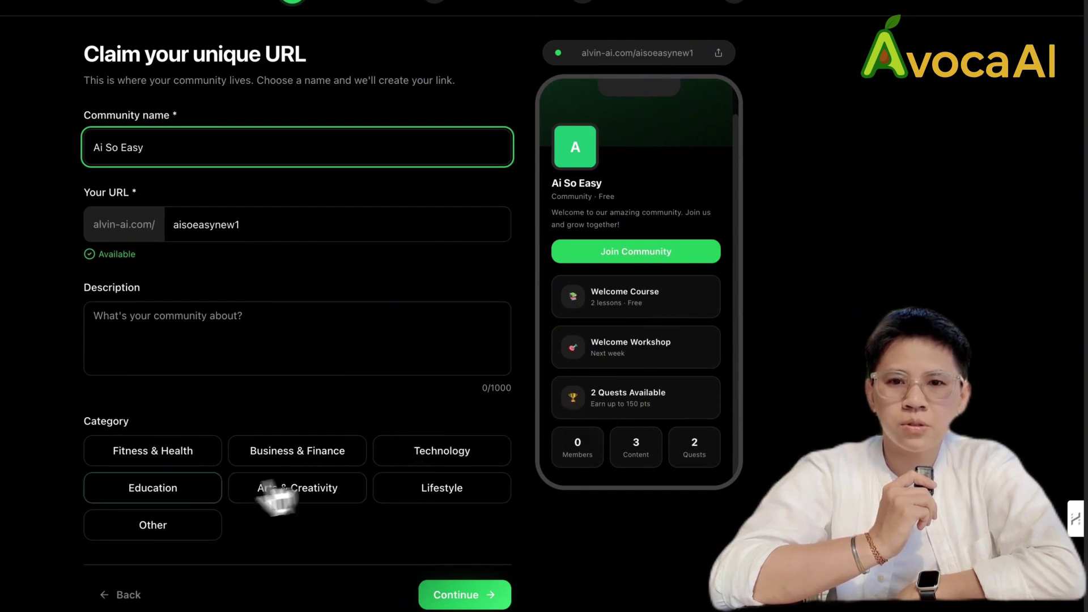
pyautogui.click(163, 499)
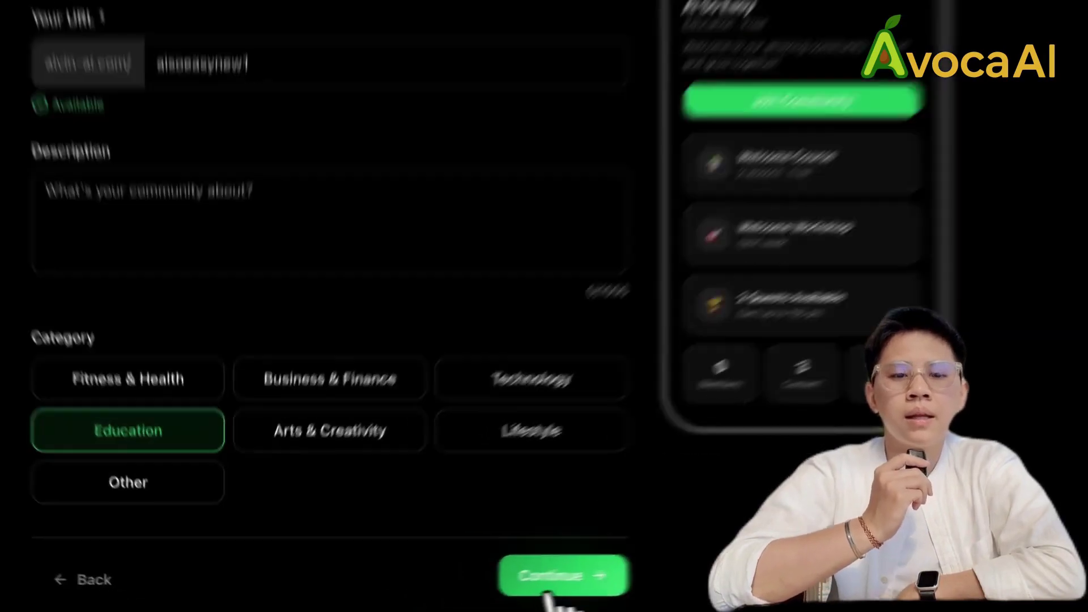
pyautogui.click(456, 598)
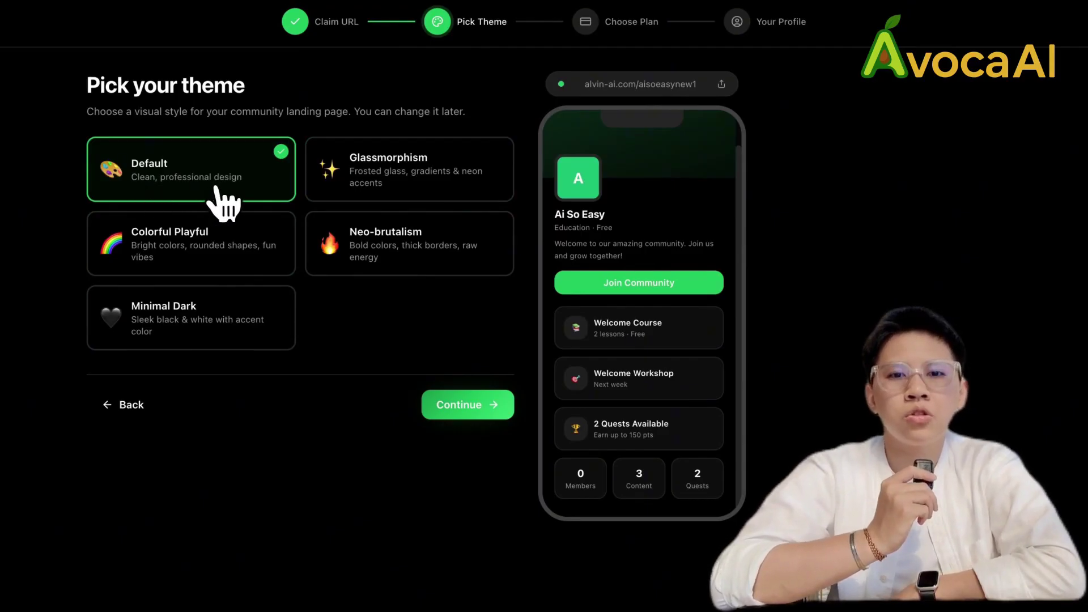
# Preview the Glassmorphism, Colorful Playful, Neo-brutalism and Minimal Dark themes, choose Default and continue to the plan selection
pyautogui.click(346, 172)
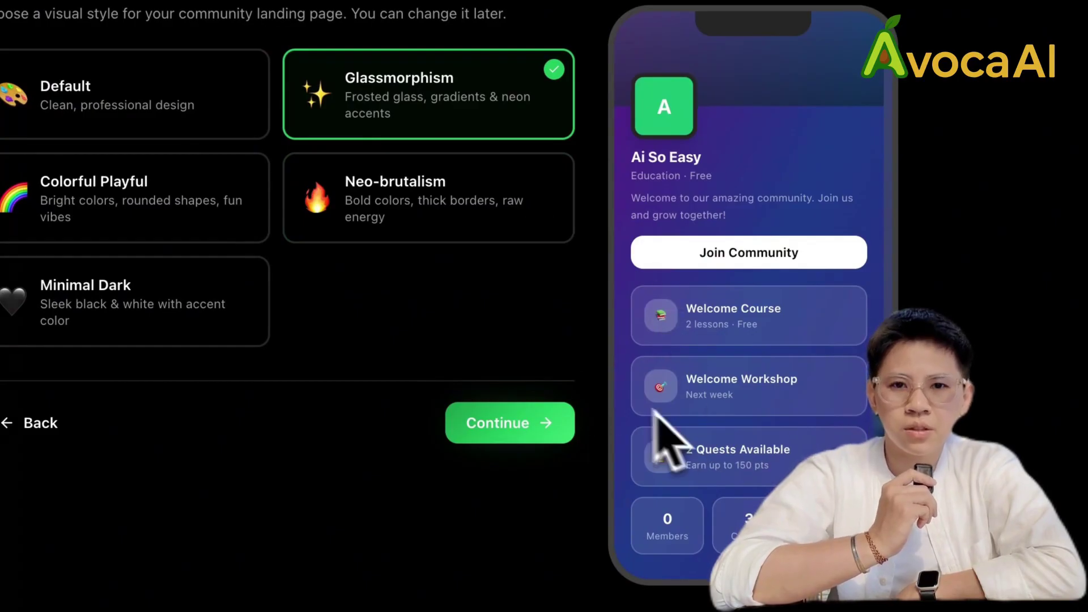
pyautogui.click(131, 223)
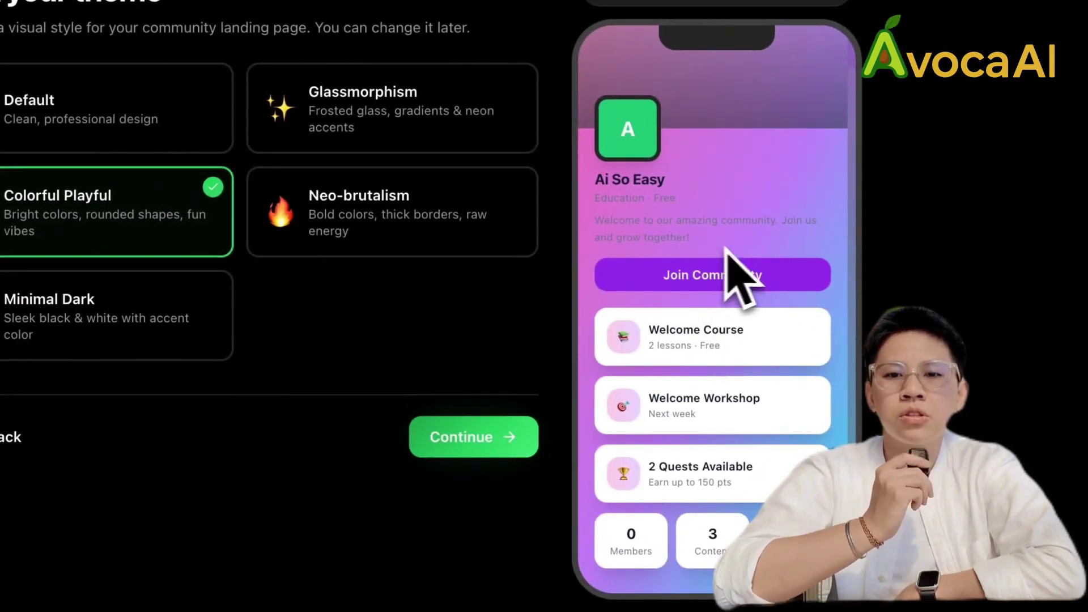
pyautogui.click(392, 223)
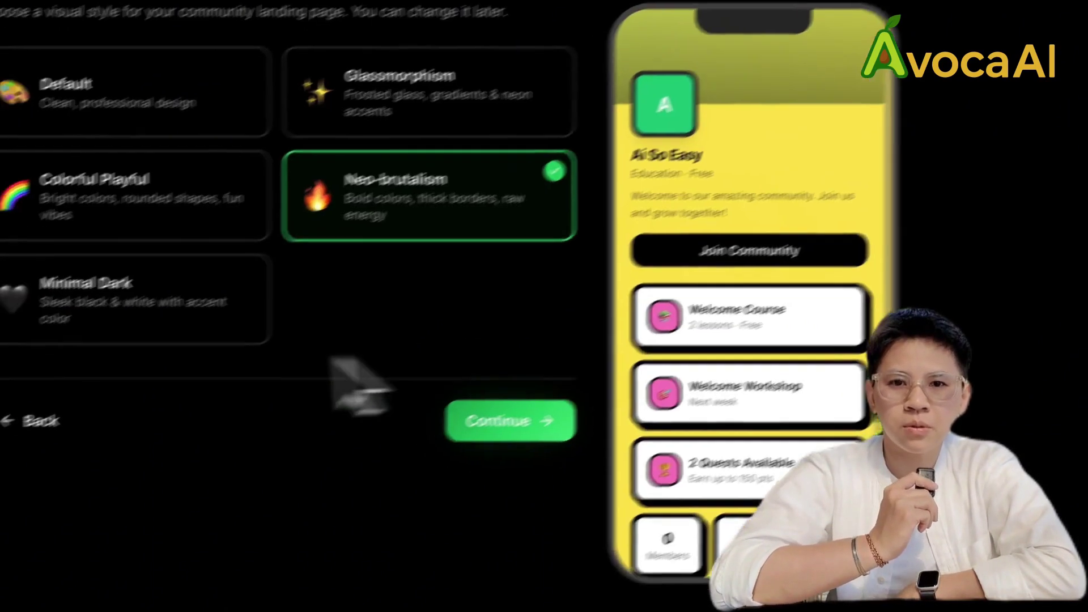
pyautogui.click(61, 339)
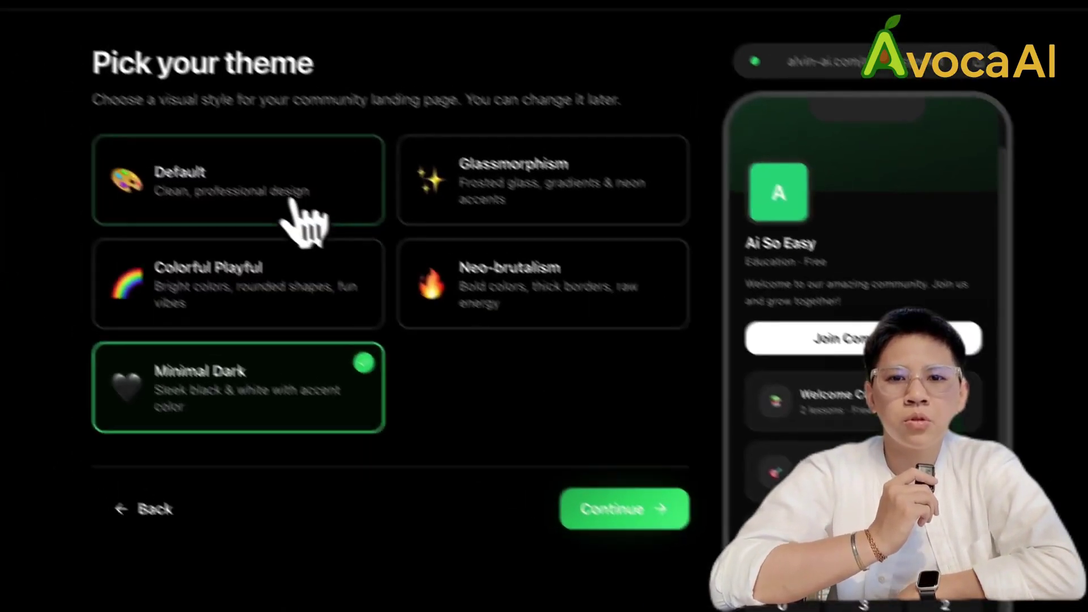
pyautogui.click(182, 123)
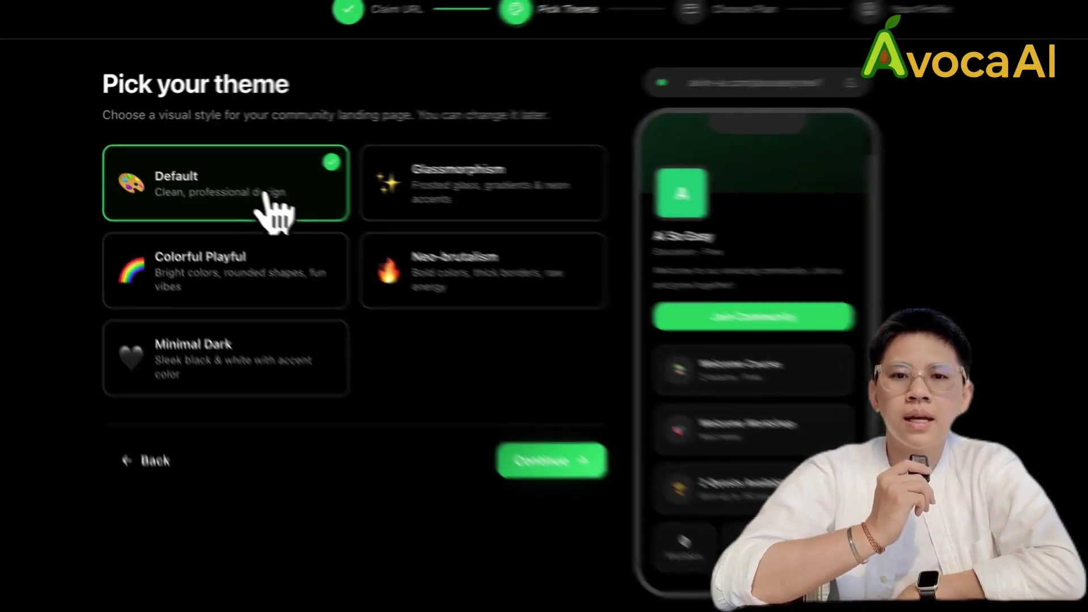
pyautogui.click(502, 383)
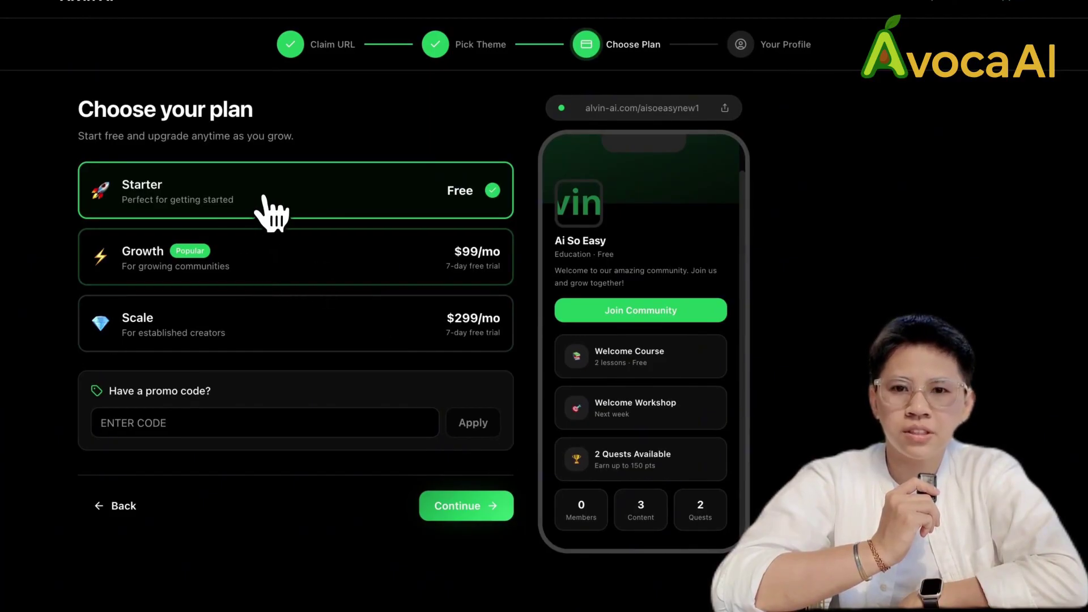
# Try the Growth and Scale plans for comparison and return to the free Starter plan
pyautogui.click(255, 261)
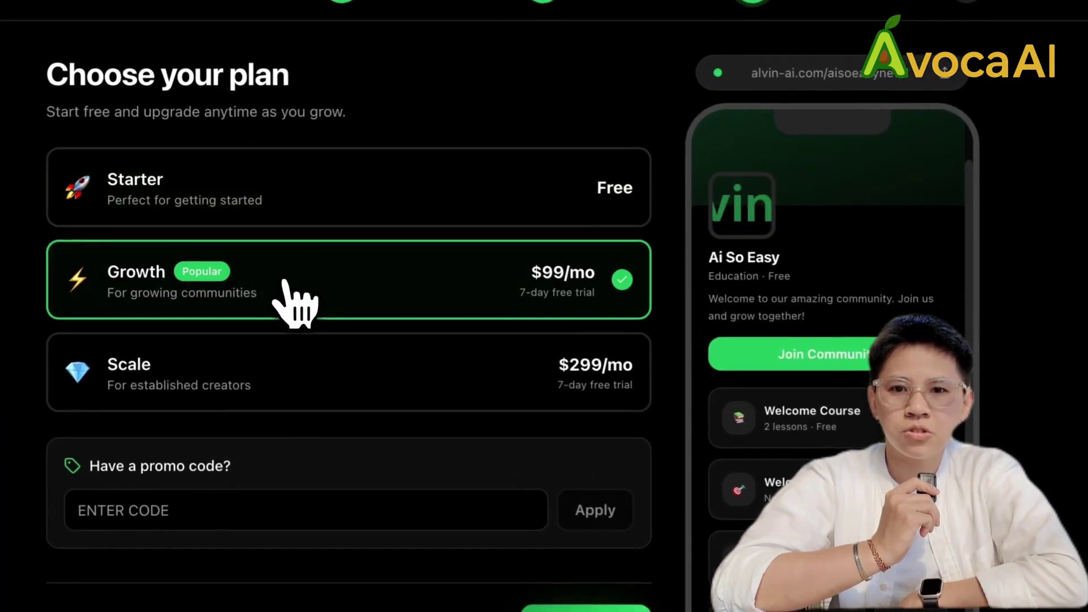
pyautogui.click(252, 371)
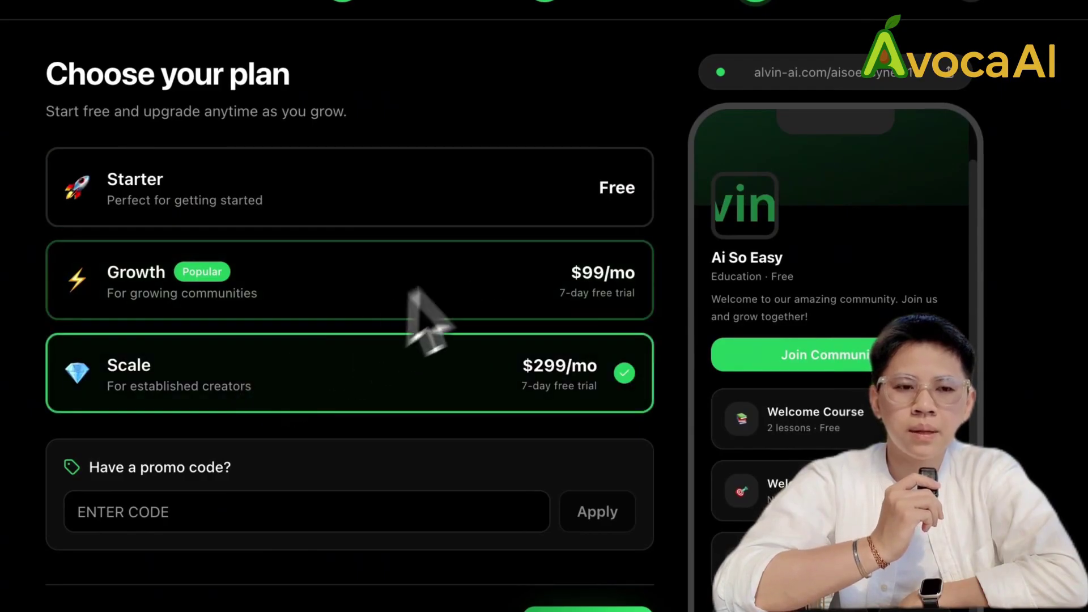
pyautogui.click(520, 201)
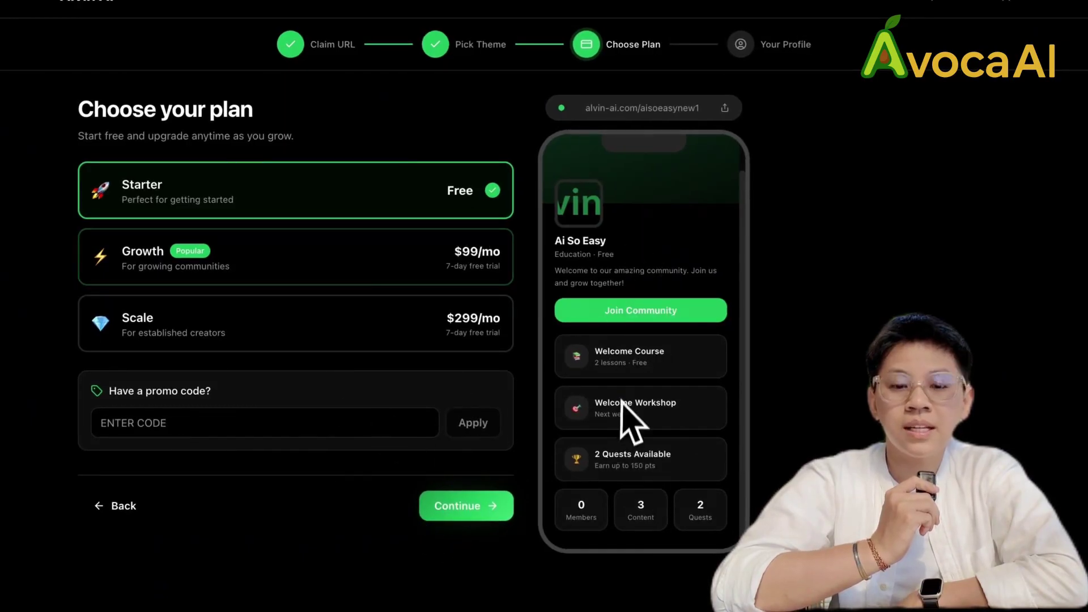
# Continue from the Starter plan to the profile details and compress the Gemini-generated PNG banner in the online image compressor
pyautogui.click(479, 506)
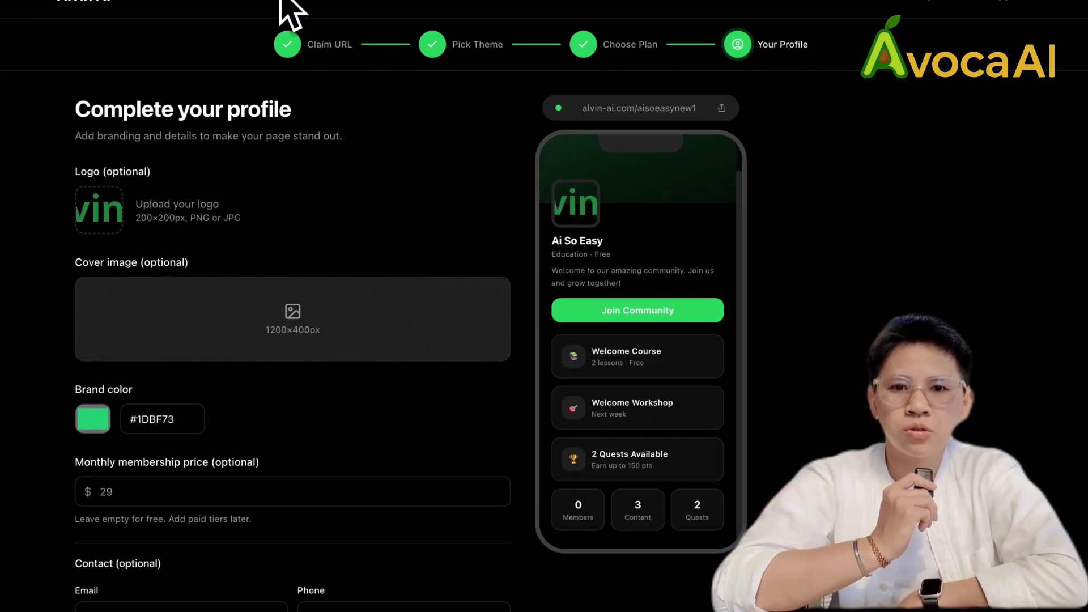
pyautogui.click(370, 2)
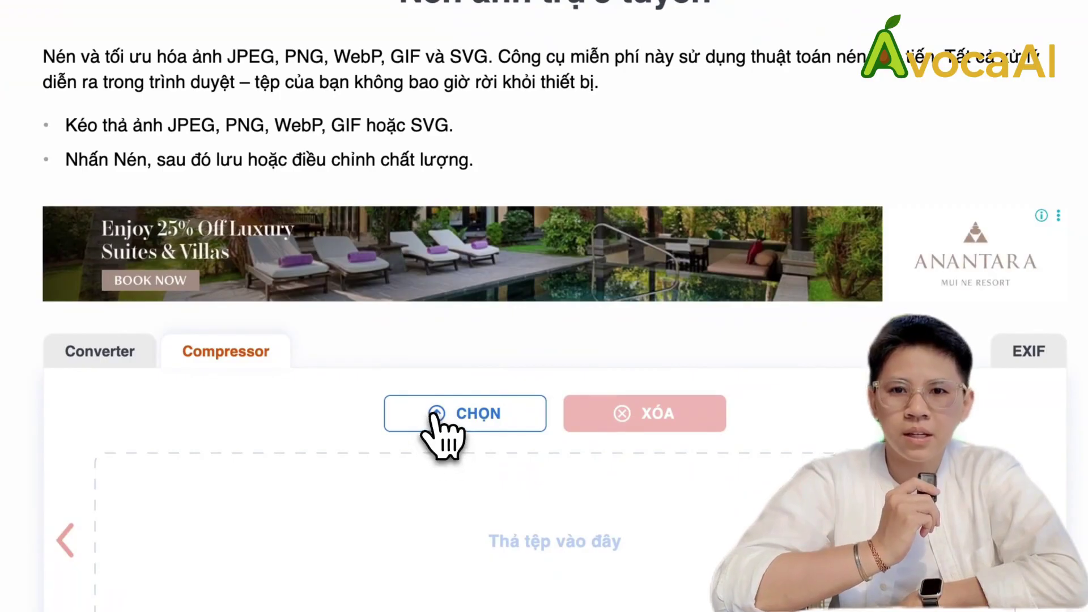
pyautogui.click(435, 417)
pyautogui.click(375, 122)
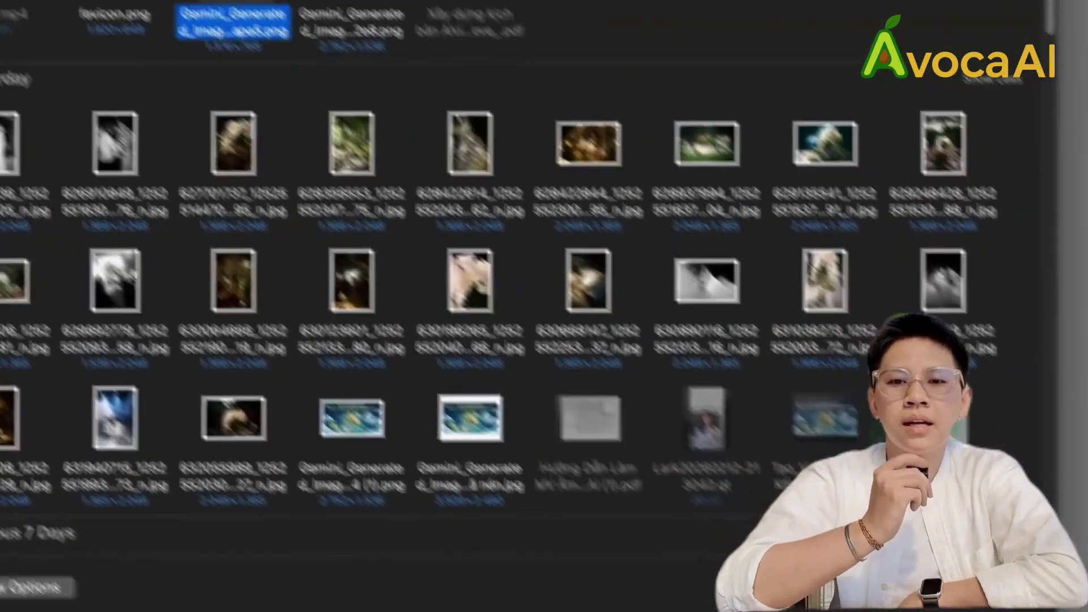
pyautogui.press('Return')
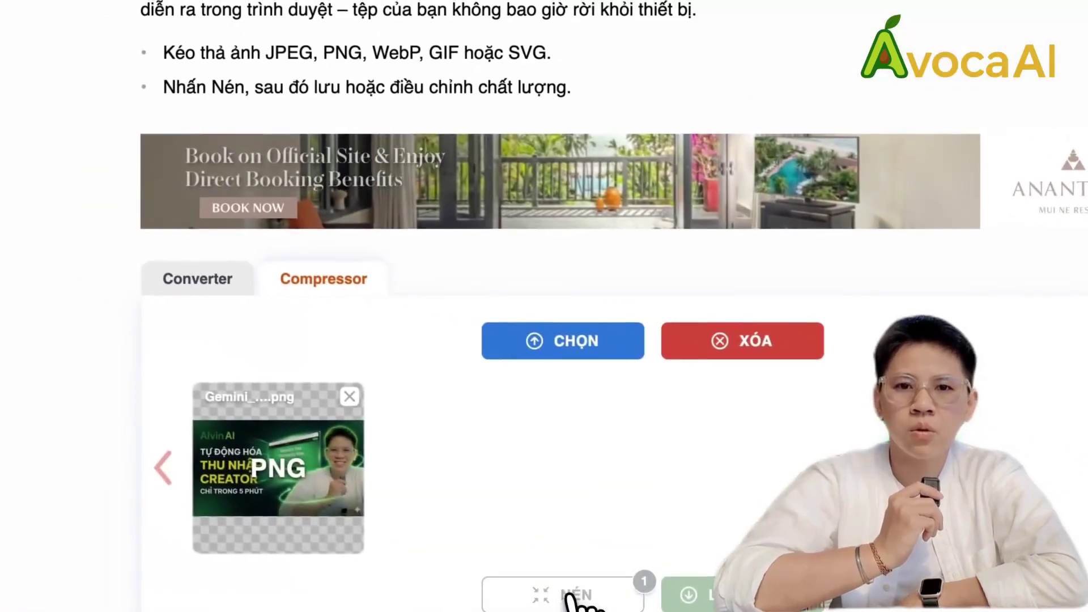
pyautogui.click(572, 595)
pyautogui.moveTo(340, 529)
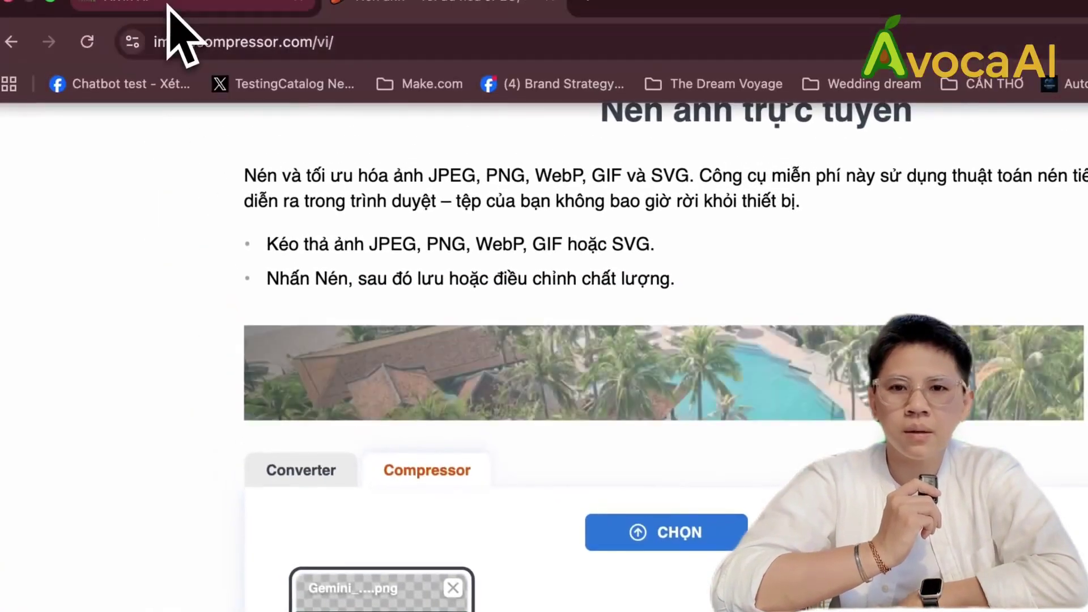
# Switch back to Alvin AI and launch the community with its sample content
pyautogui.click(170, 8)
pyautogui.scroll(-5, 279, 376)
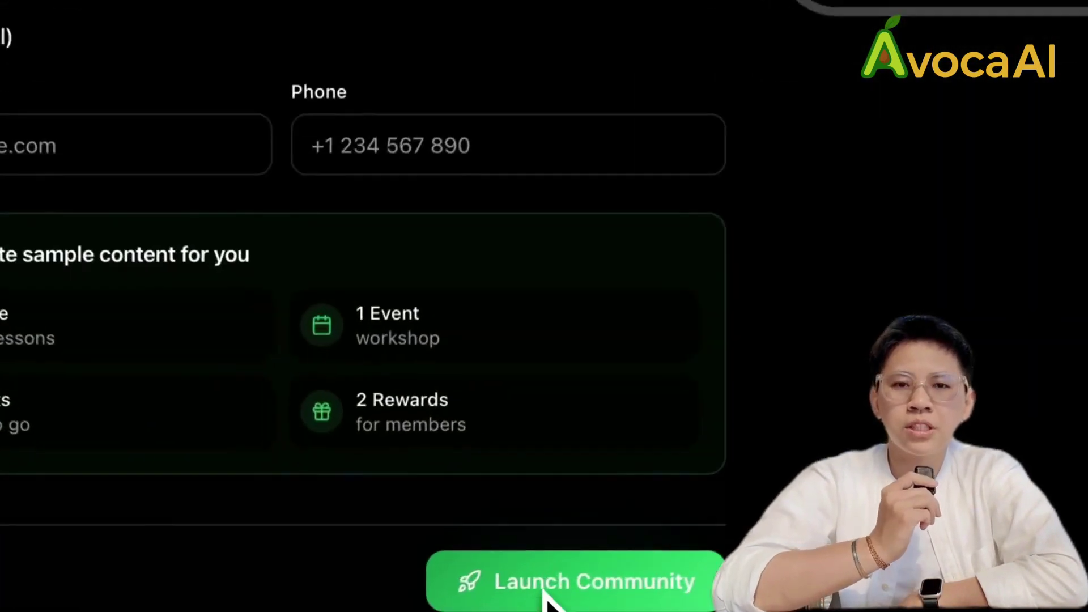
pyautogui.click(499, 589)
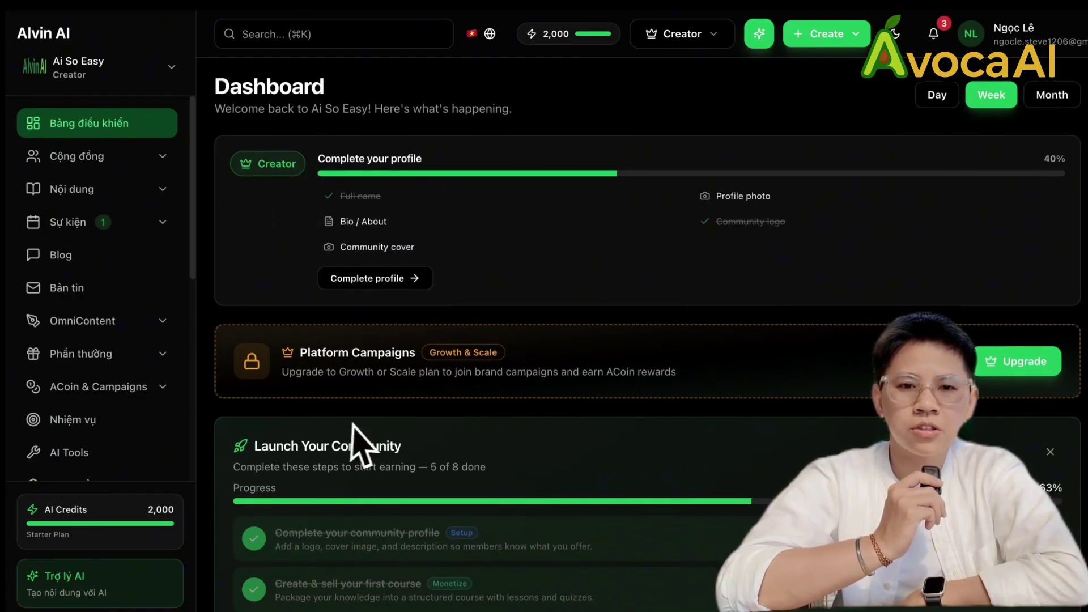
# Examine the dashboard's profile completion, the Launch Your Community checklist and the AI credits
pyautogui.scroll(-3, 359, 436)
pyautogui.scroll(-2, 362, 442)
pyautogui.scroll(5, 363, 439)
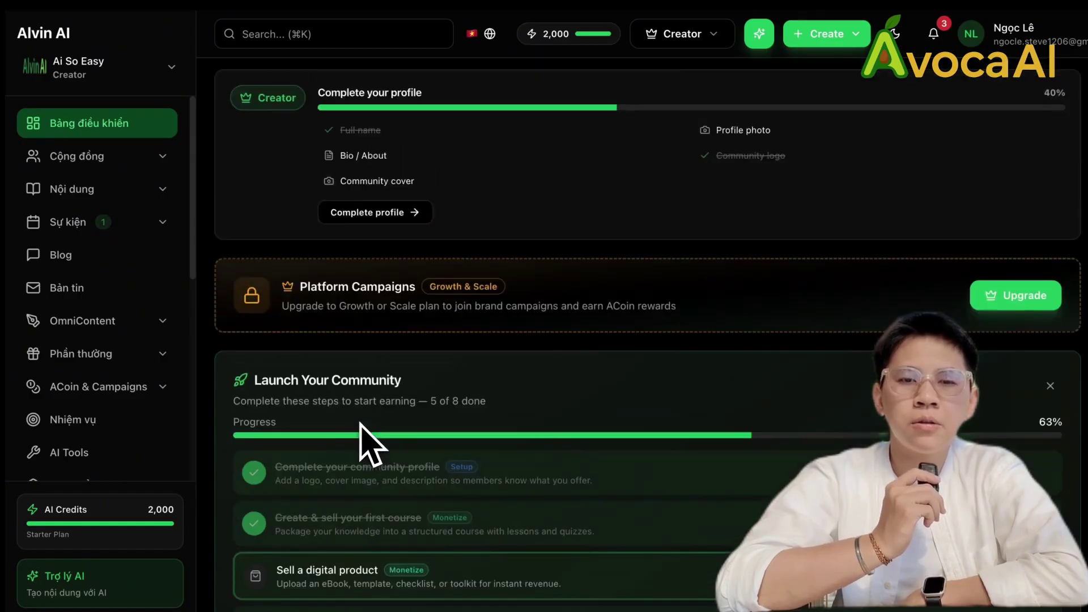
pyautogui.scroll(1, 363, 442)
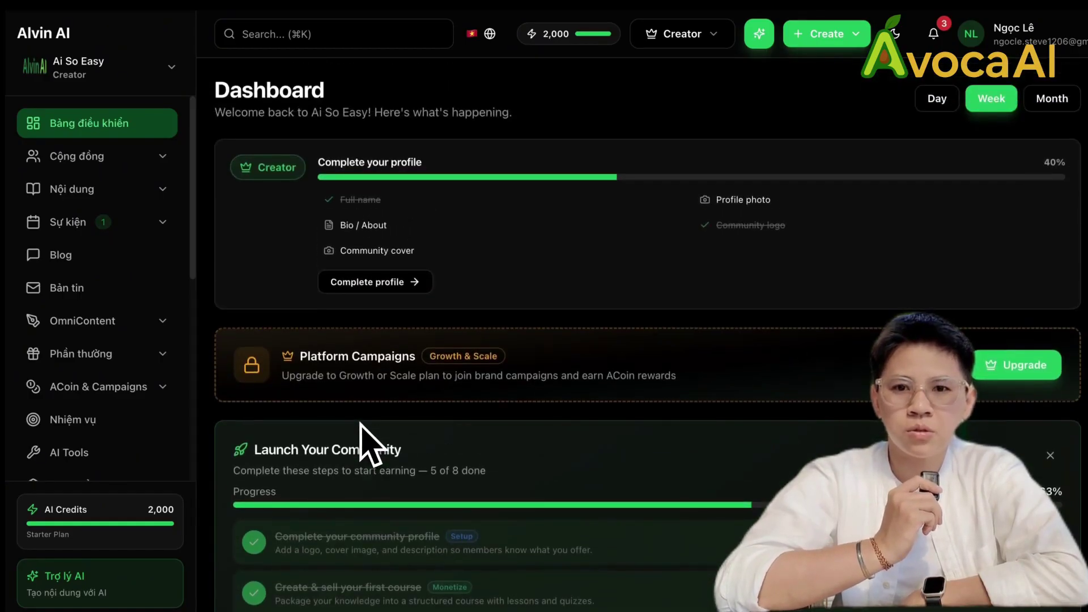
pyautogui.scroll(-5, 362, 442)
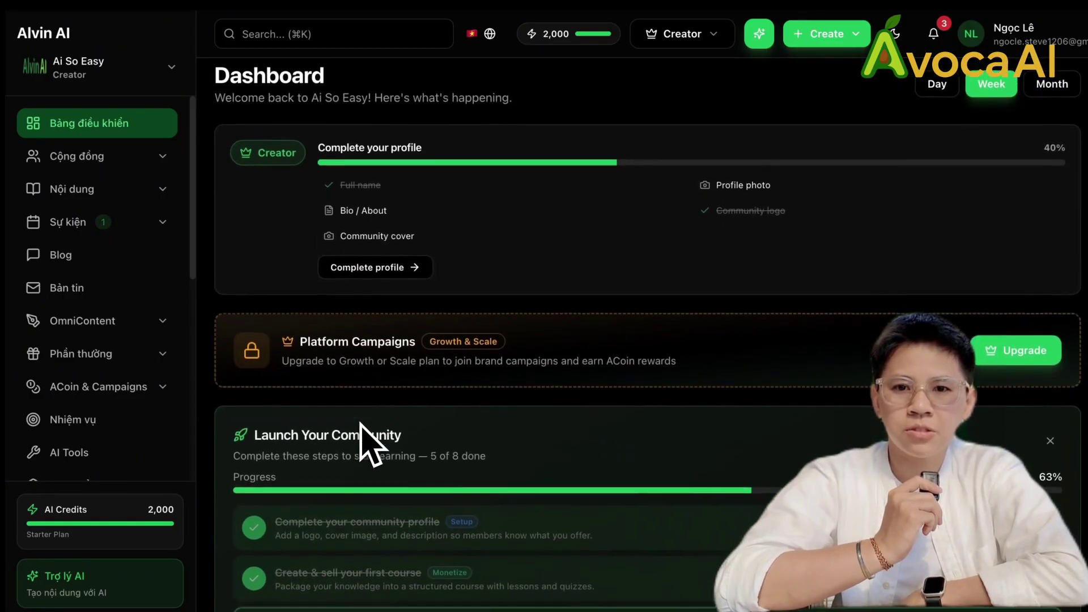
pyautogui.scroll(-5, 362, 431)
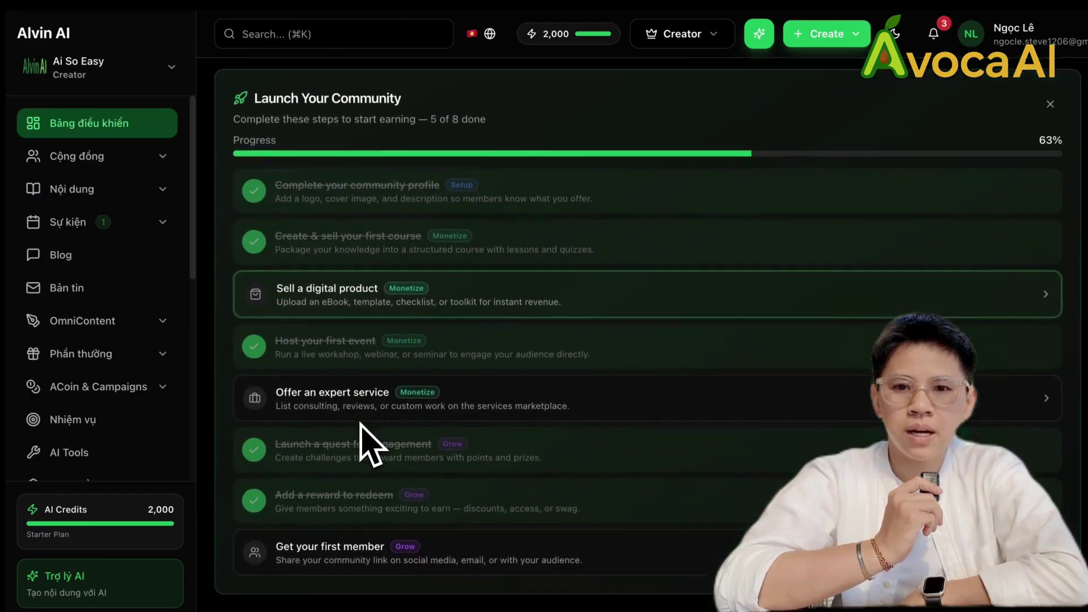
pyautogui.scroll(7, 362, 431)
pyautogui.scroll(2, 371, 444)
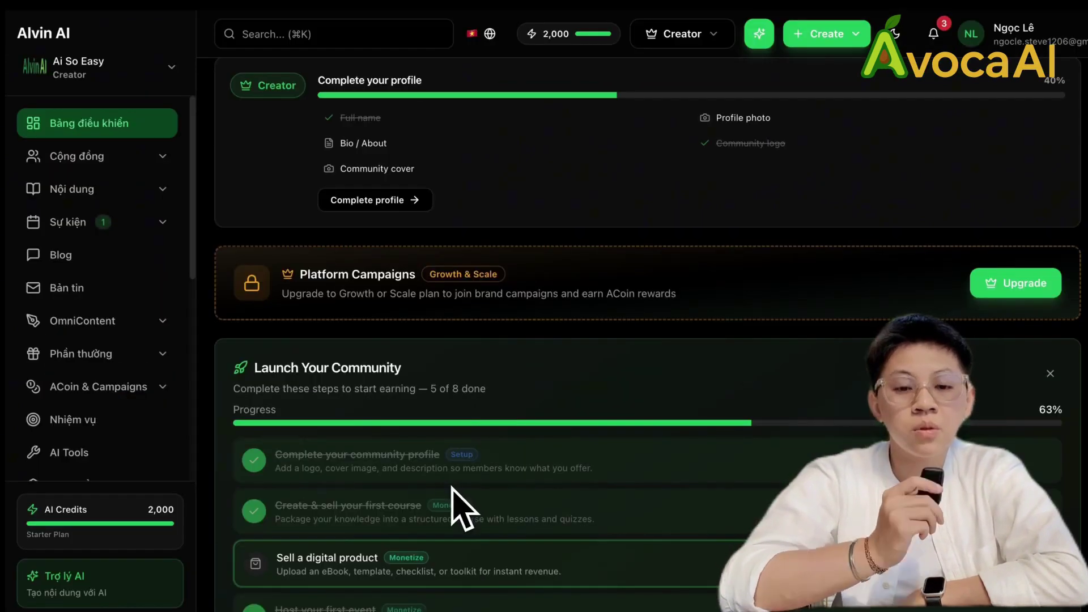
pyautogui.scroll(-2, 462, 507)
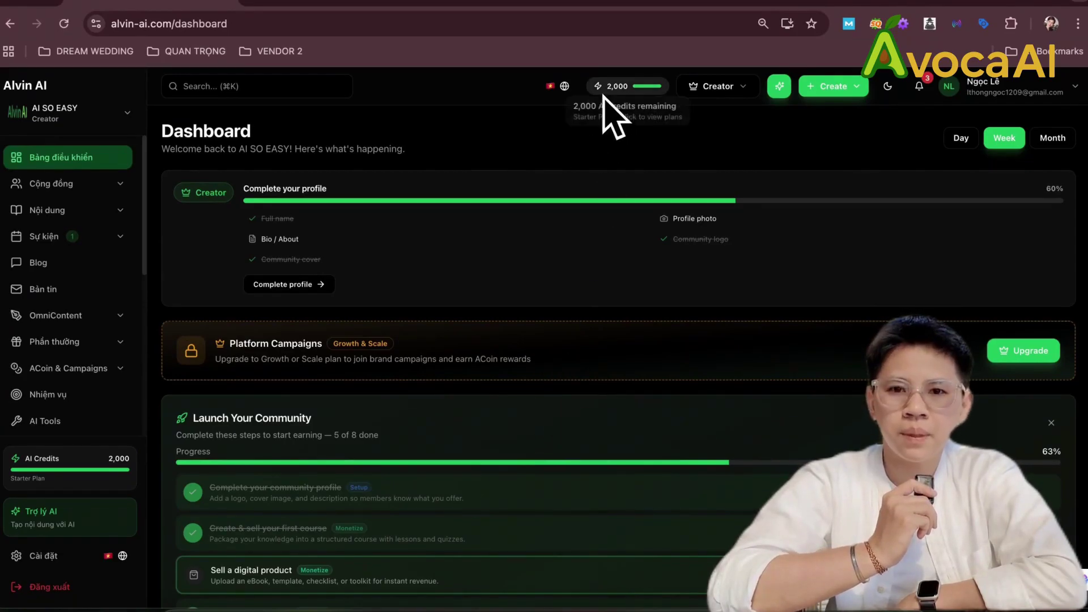
pyautogui.scroll(-1, 170, 532)
pyautogui.scroll(-2, 267, 493)
pyautogui.scroll(2, 266, 493)
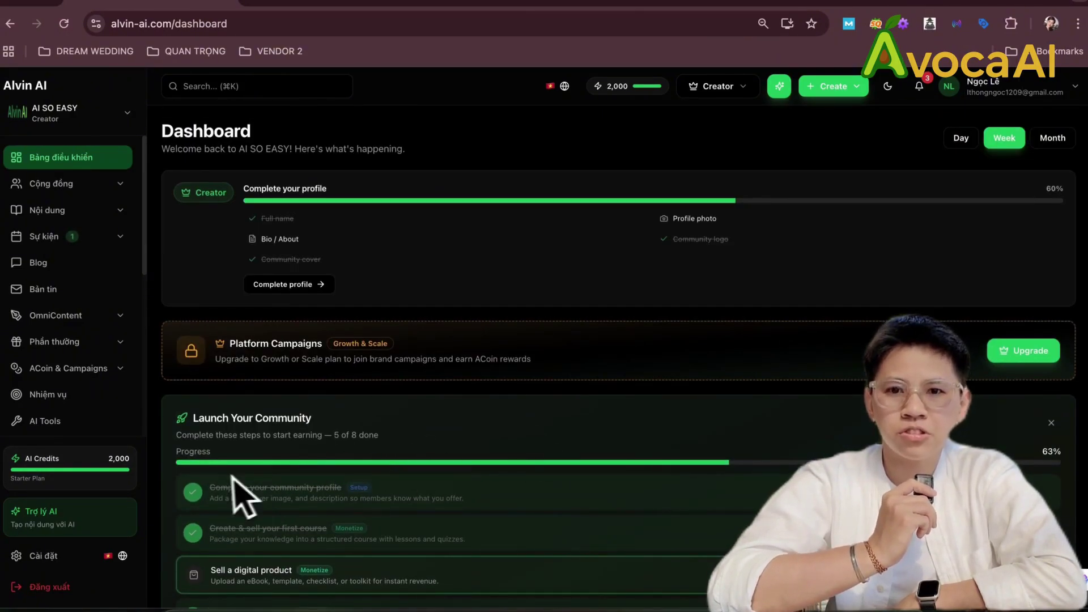
pyautogui.click(86, 468)
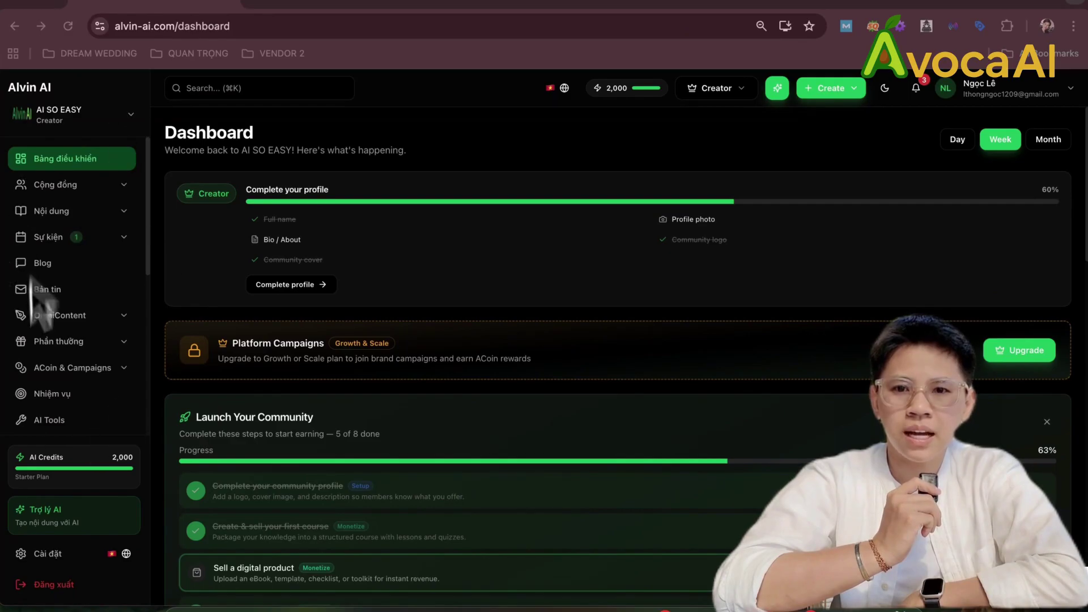
# Look through the creator features and view the Quests and Digital Products pages
pyautogui.scroll(-4, 88, 320)
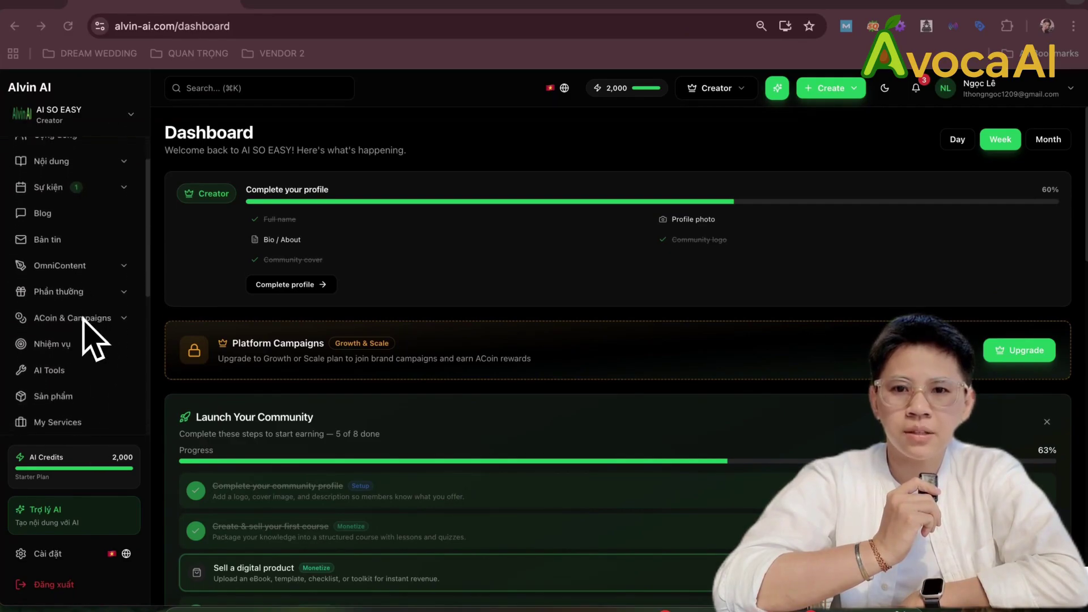
pyautogui.scroll(-3, 88, 337)
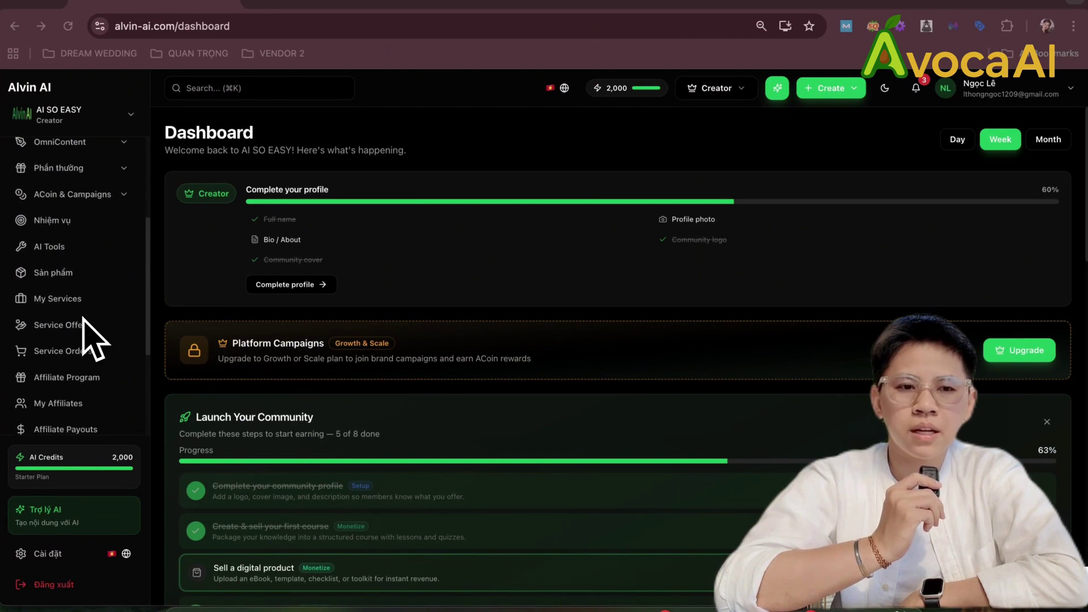
pyautogui.scroll(-4, 87, 337)
pyautogui.scroll(-3, 94, 340)
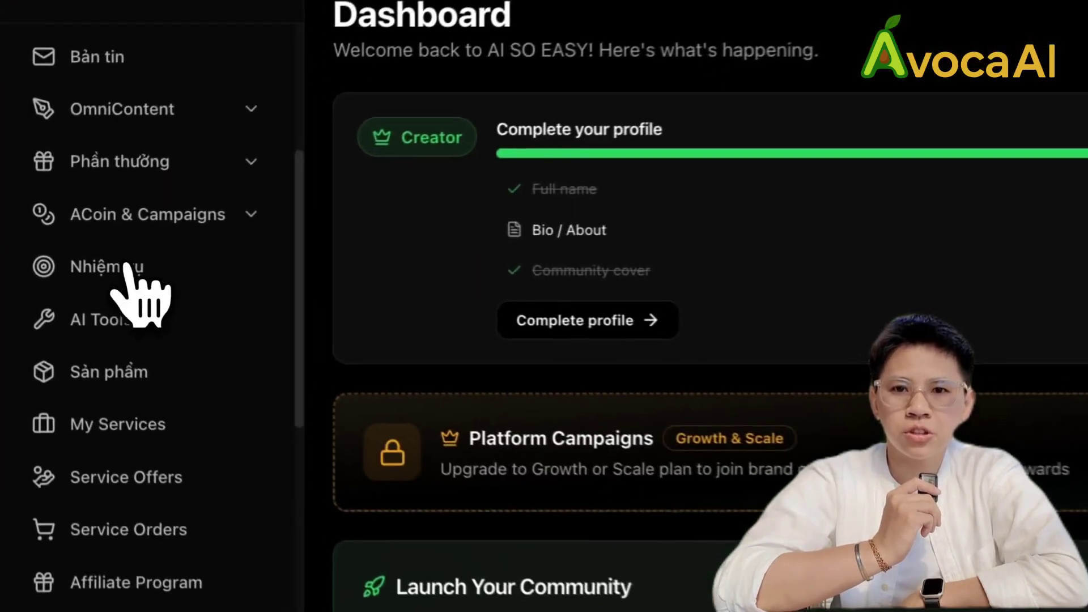
pyautogui.click(66, 258)
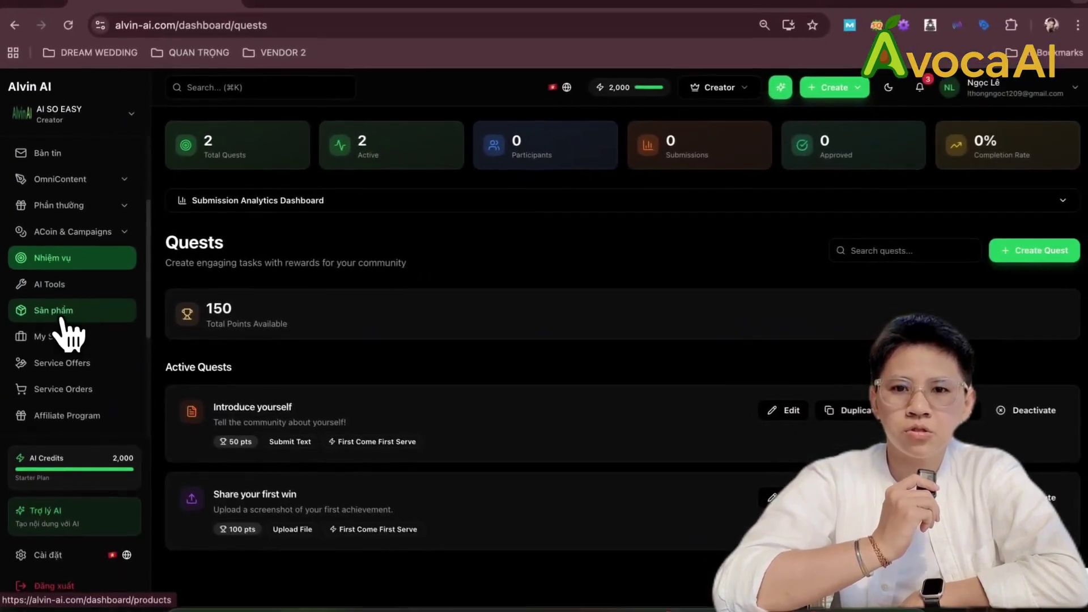
pyautogui.click(119, 378)
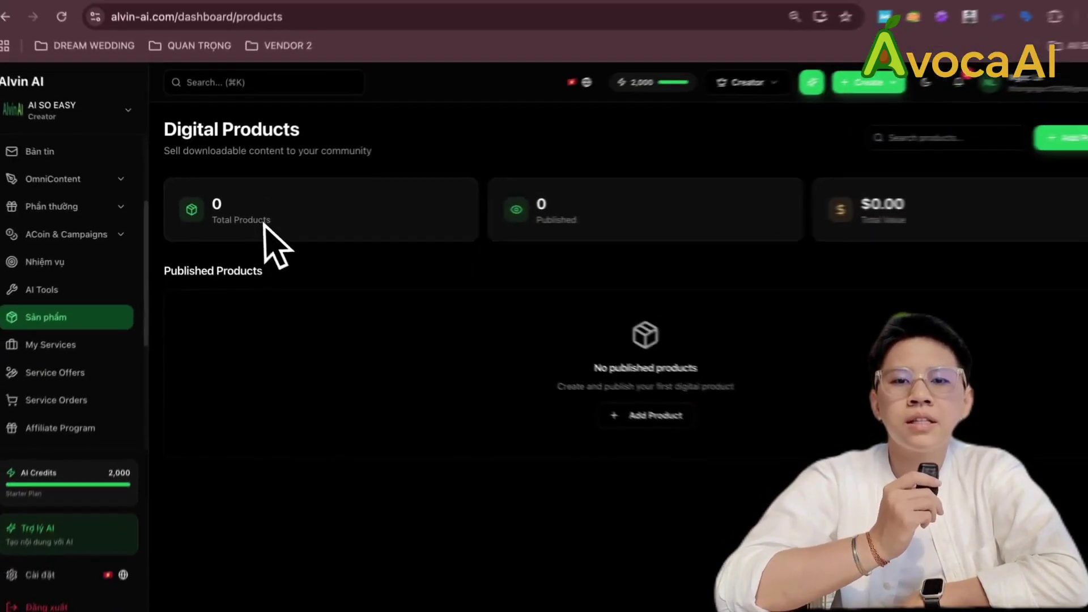
# View the Affiliate Program settings, the My Affiliates list and the Affiliate Payouts page
pyautogui.scroll(-1, 67, 383)
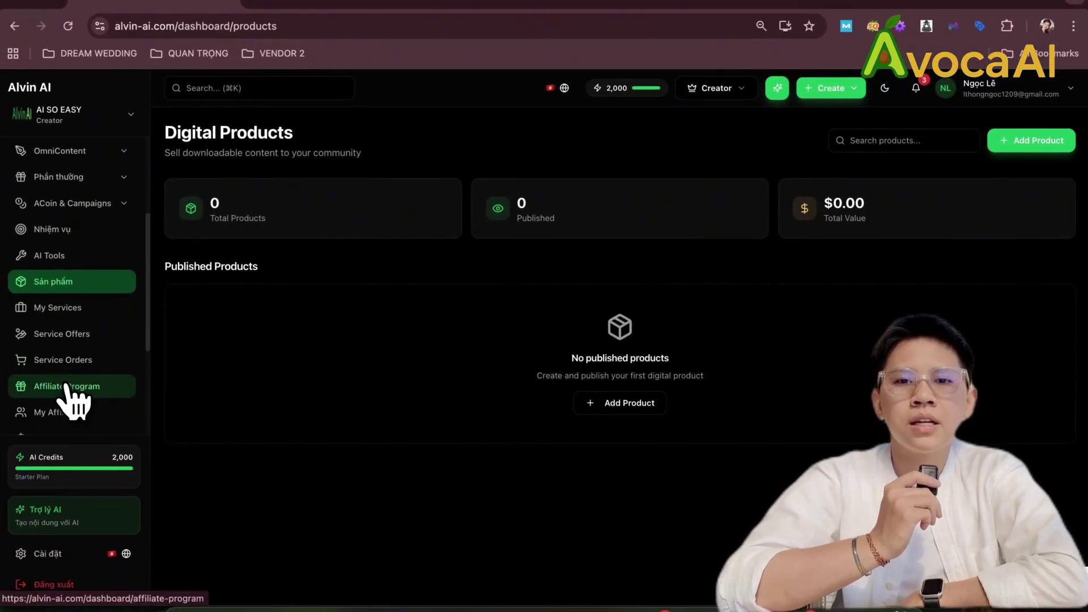
pyautogui.click(67, 388)
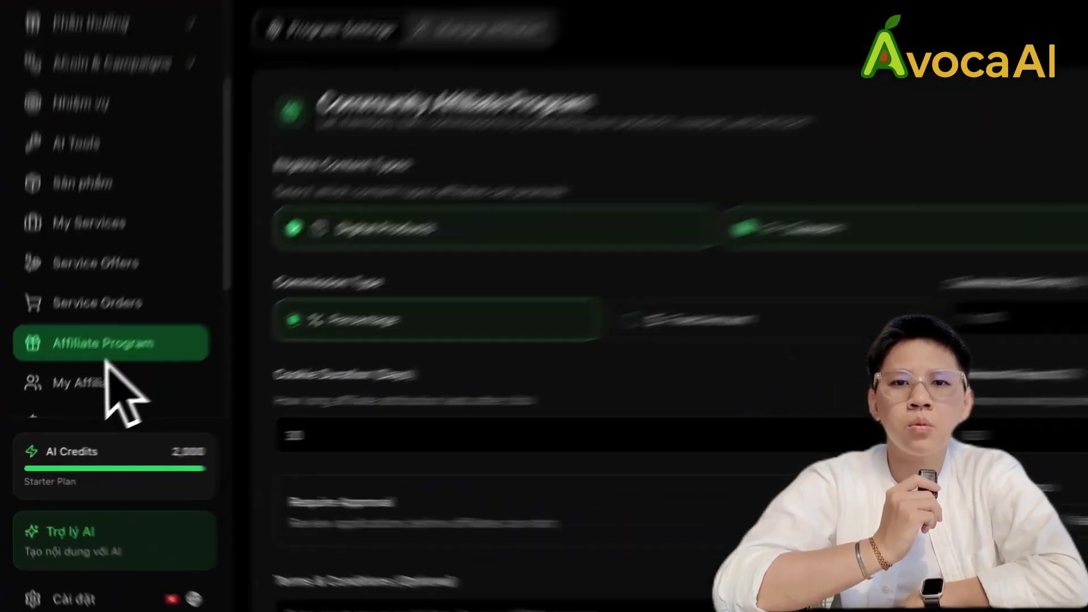
pyautogui.click(77, 383)
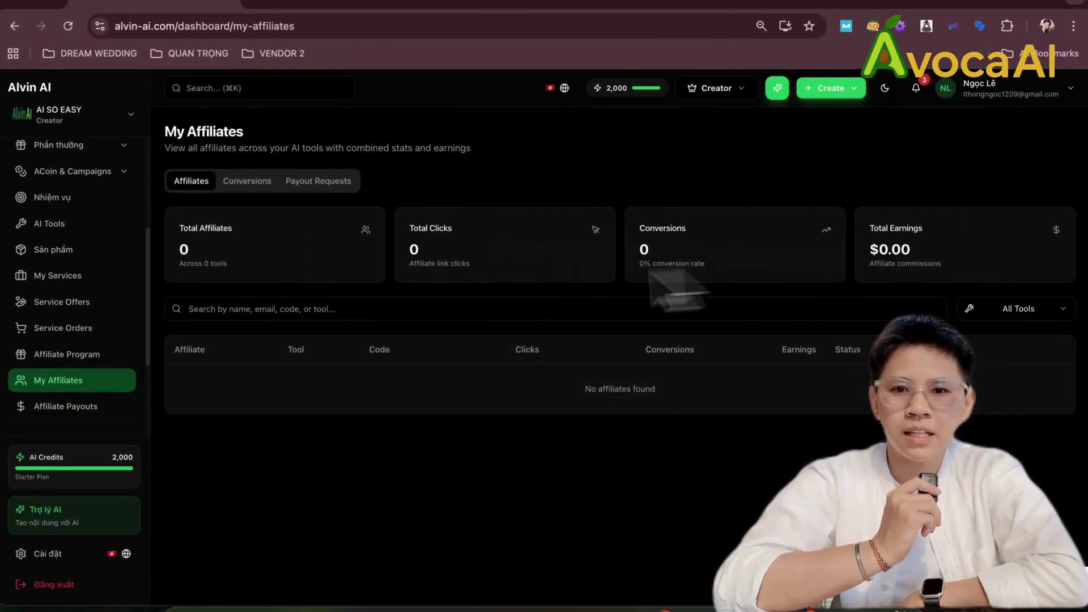
pyautogui.scroll(-1, 88, 352)
pyautogui.click(80, 365)
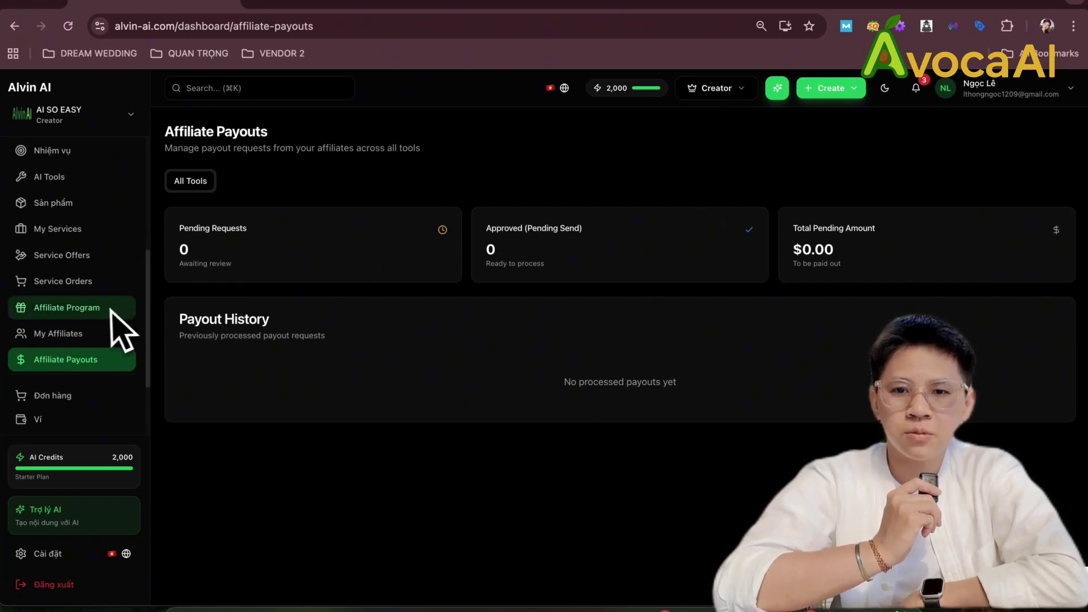
# Open the Community Profile overview and review its Basic Information and Branding settings
pyautogui.scroll(5, 85, 323)
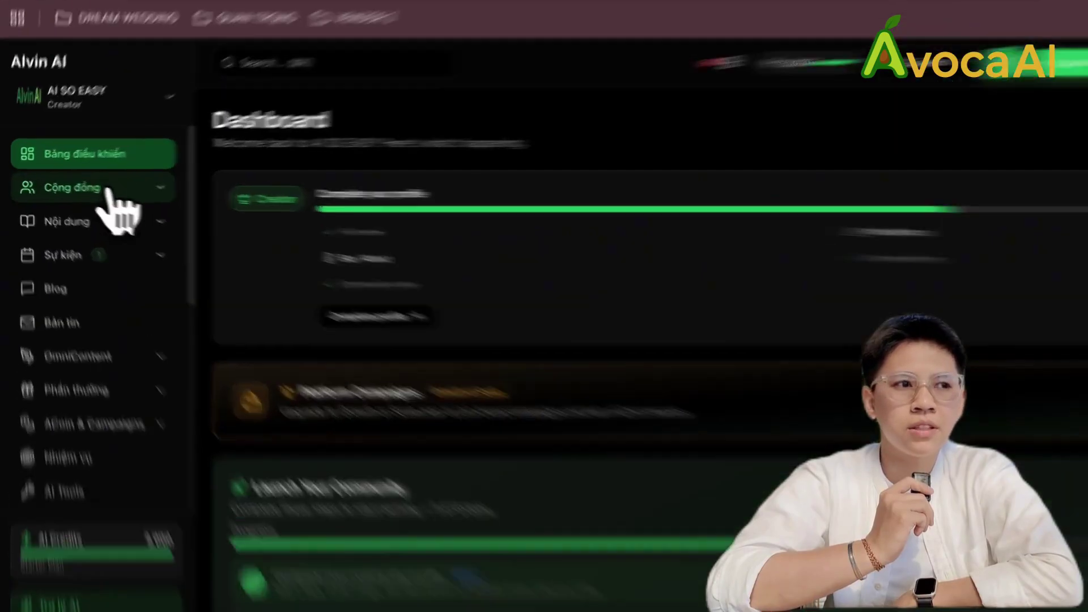
pyautogui.click(80, 184)
pyautogui.click(165, 254)
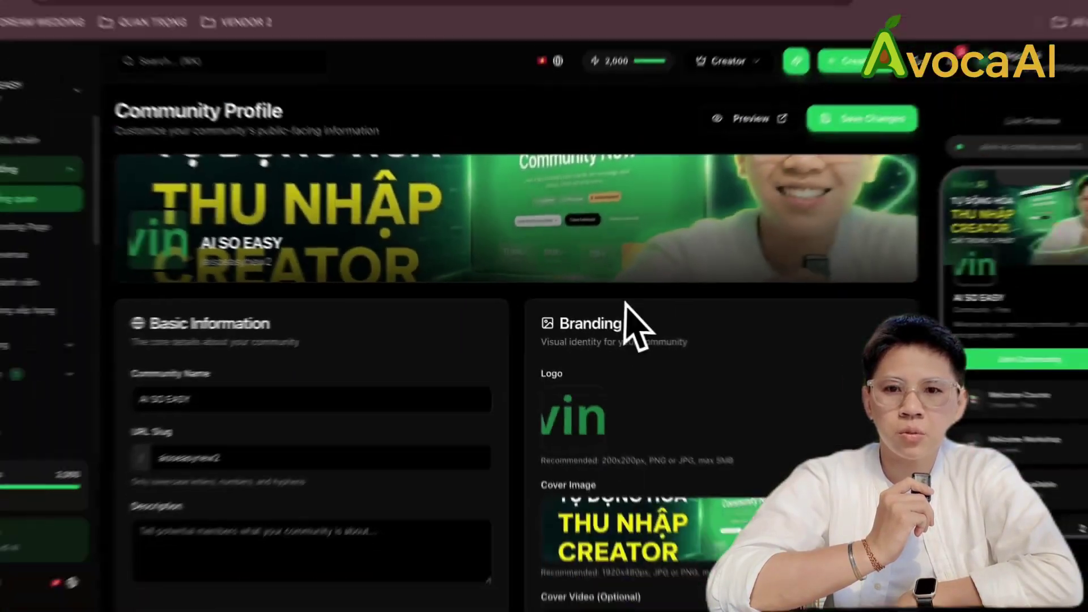
pyautogui.scroll(-5, 625, 323)
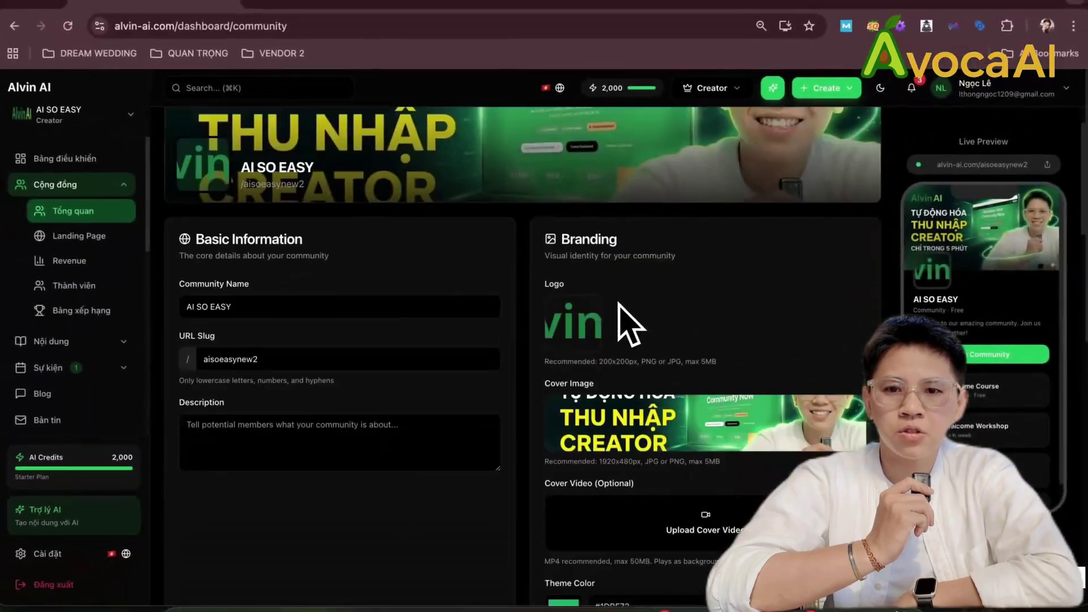
pyautogui.scroll(-1, 619, 306)
pyautogui.scroll(10, 619, 311)
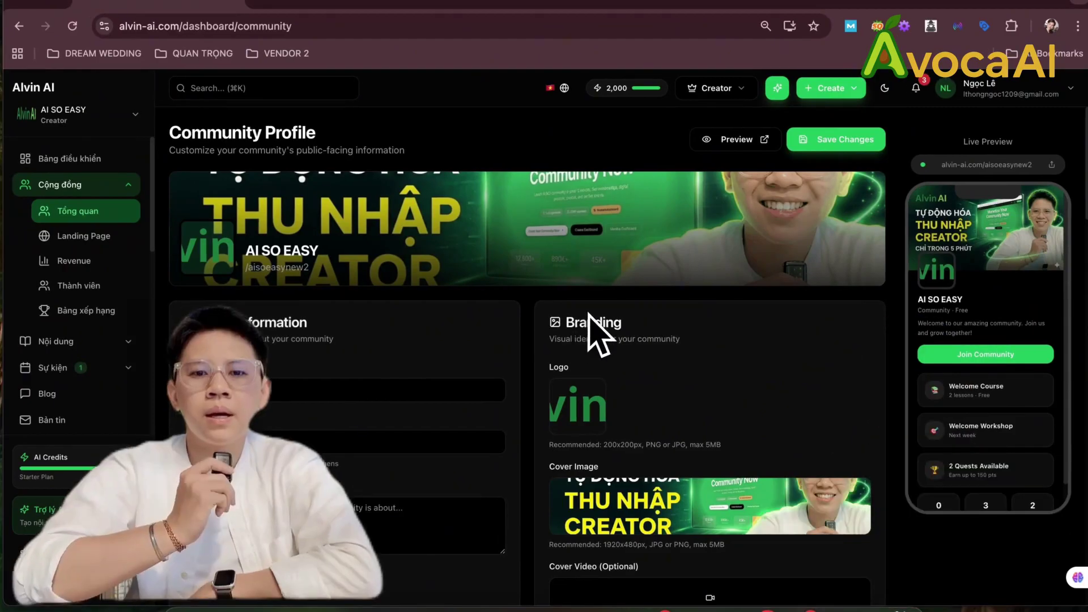
pyautogui.scroll(-1, 595, 318)
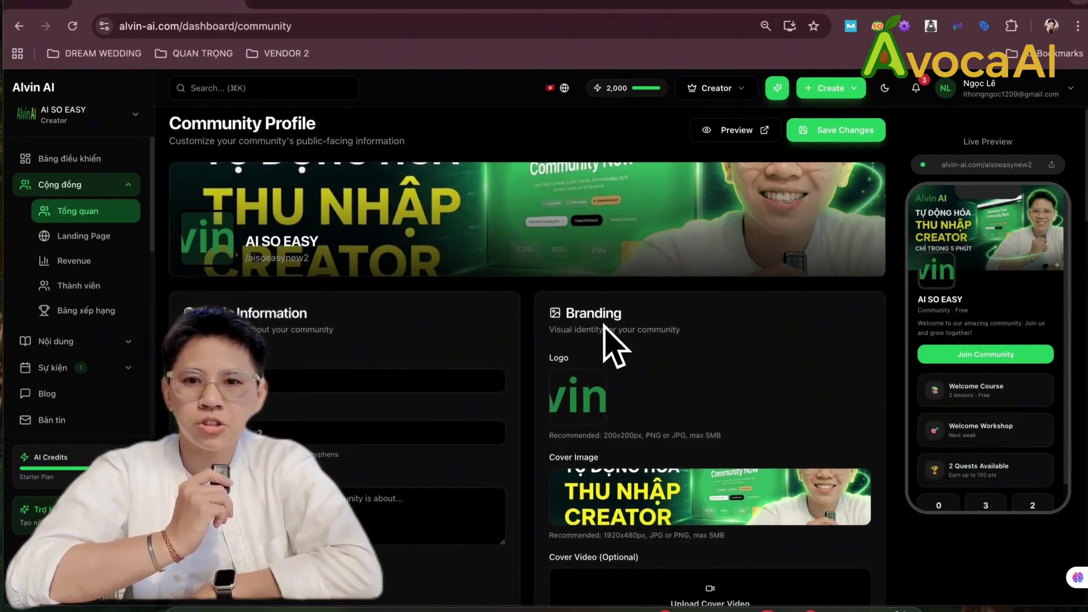
pyautogui.scroll(-4, 605, 334)
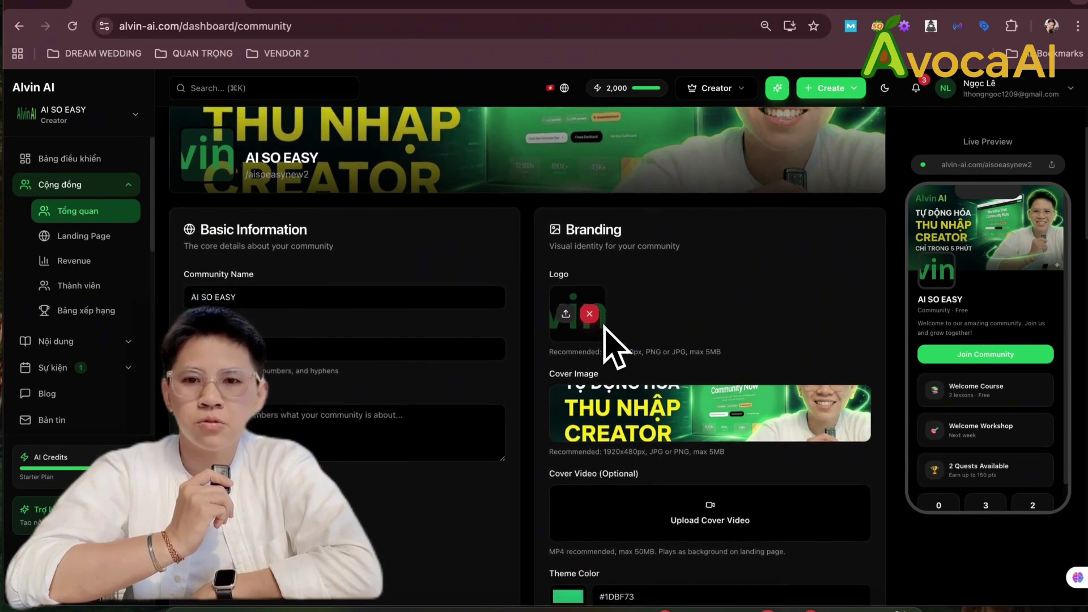
pyautogui.scroll(-4, 605, 340)
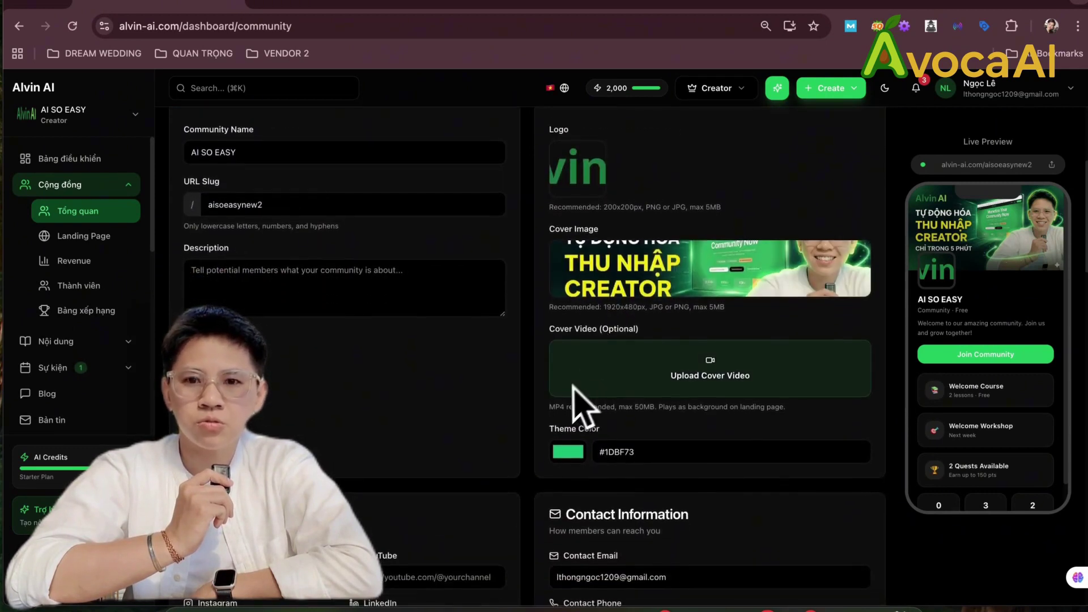
# Upload Tạo_Video_Từ_Banner.mp4 from Downloads as the community's cover video
pyautogui.scroll(1, 500, 439)
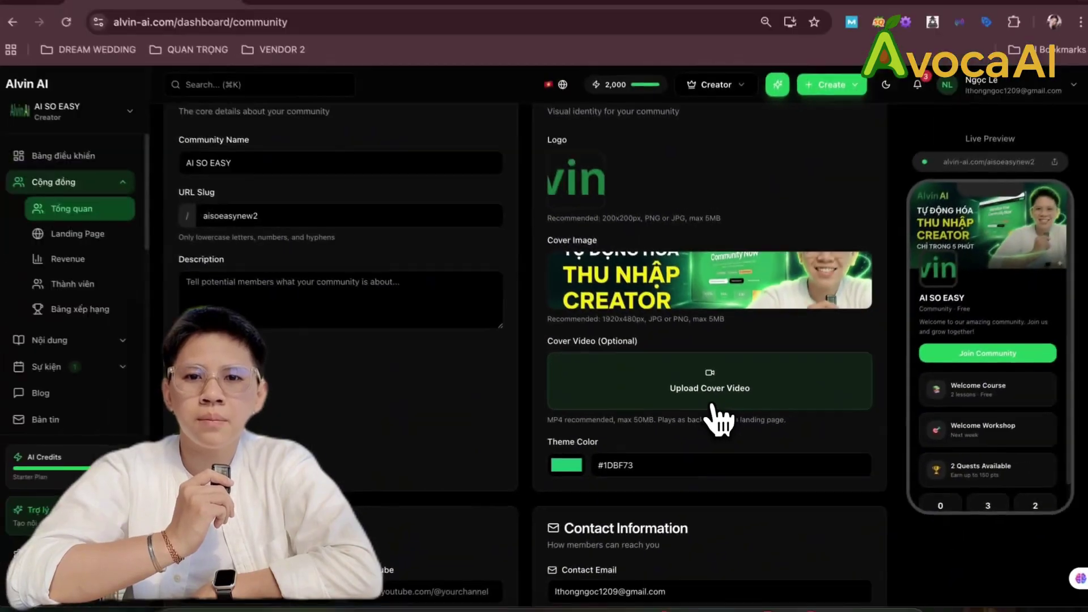
pyautogui.click(676, 344)
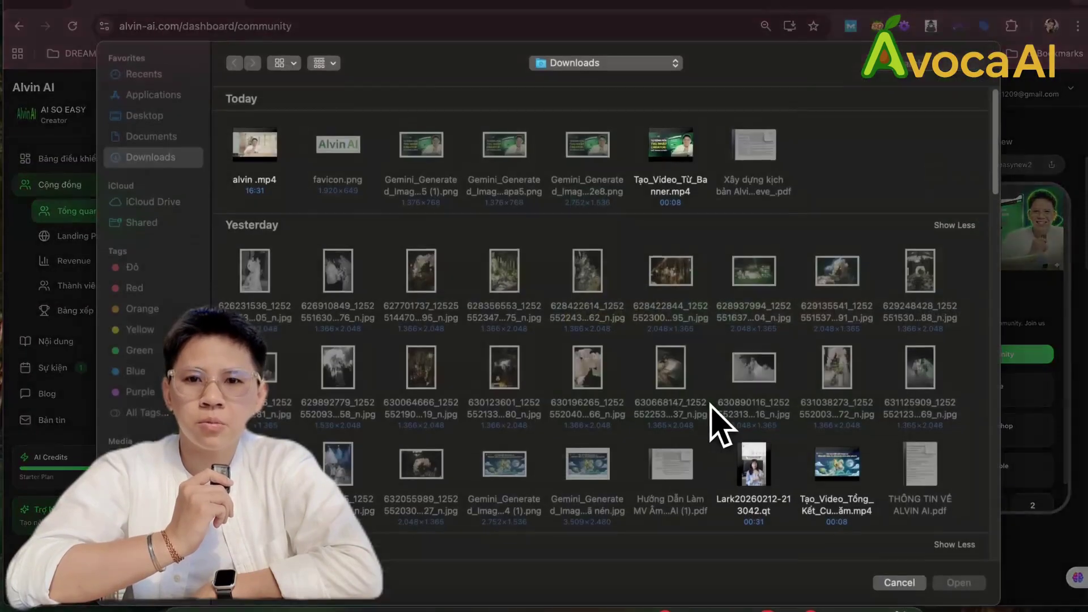
pyautogui.click(664, 177)
pyautogui.click(966, 587)
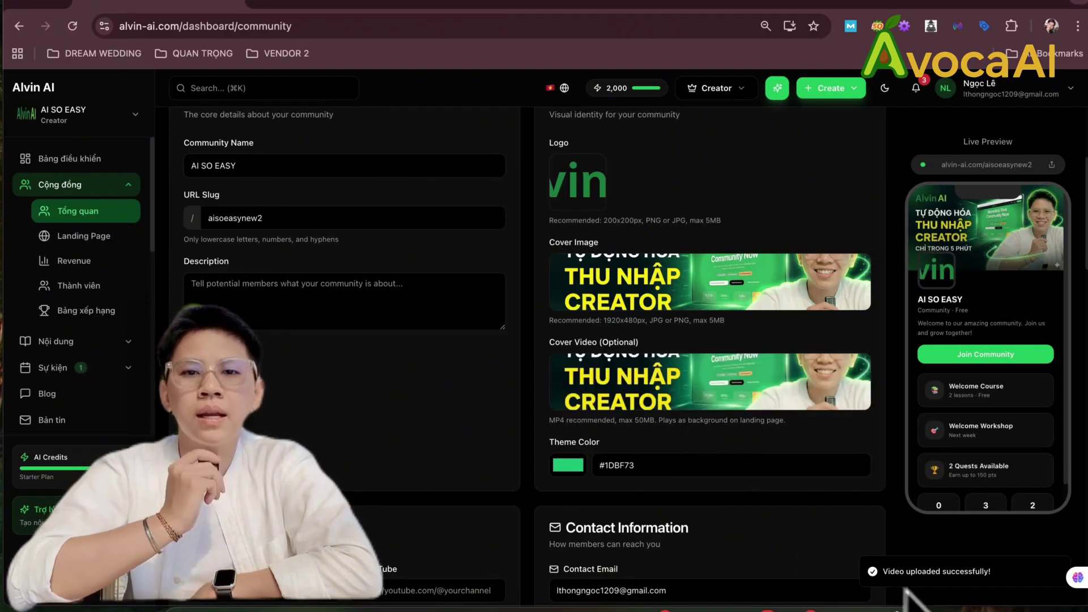
# Examine the community's Branding, Social Channels, Contact Information and Membership Settings sections
pyautogui.scroll(-2, 737, 444)
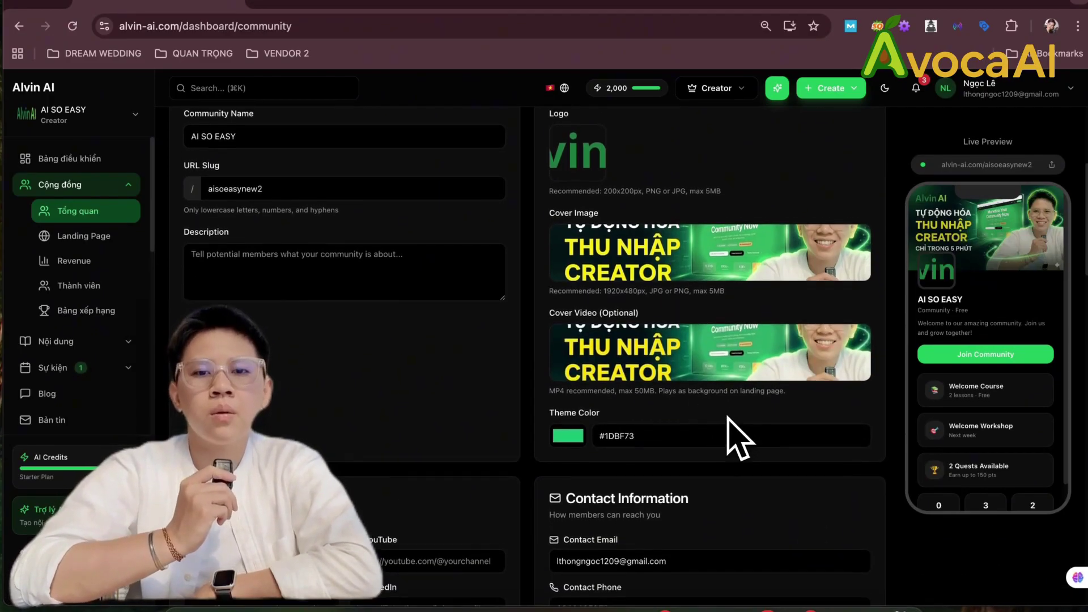
pyautogui.scroll(-3, 737, 440)
pyautogui.scroll(5, 736, 439)
pyautogui.scroll(-2, 736, 439)
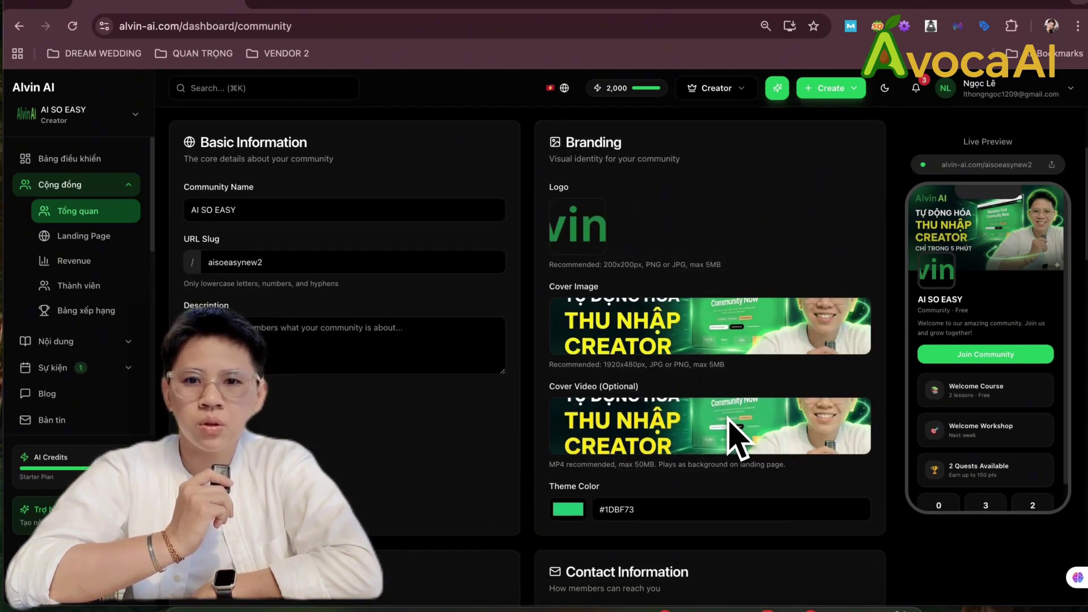
pyautogui.scroll(-1, 760, 498)
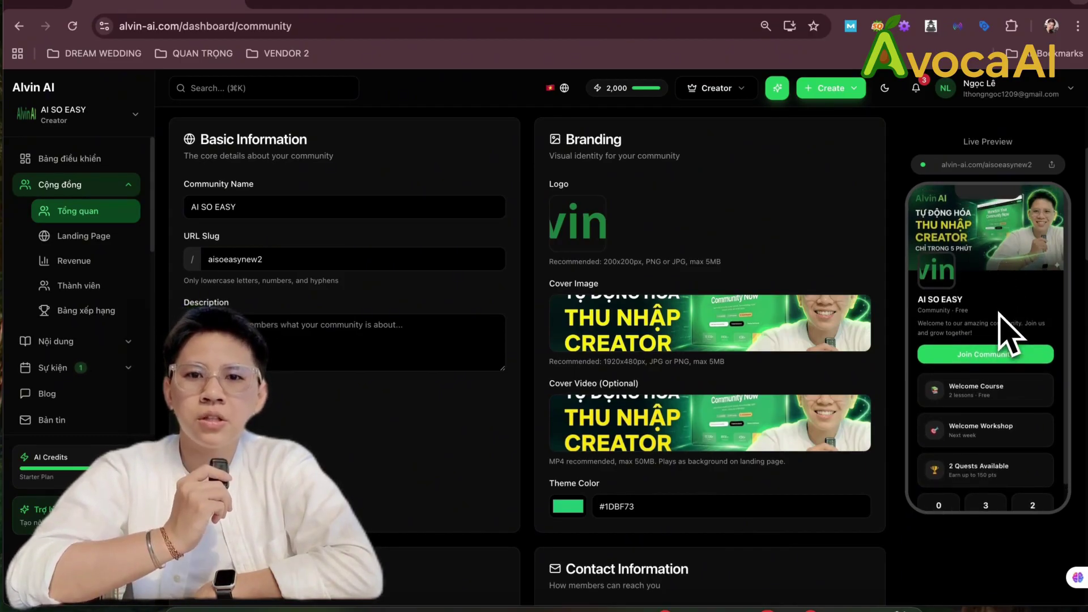
pyautogui.scroll(-5, 530, 279)
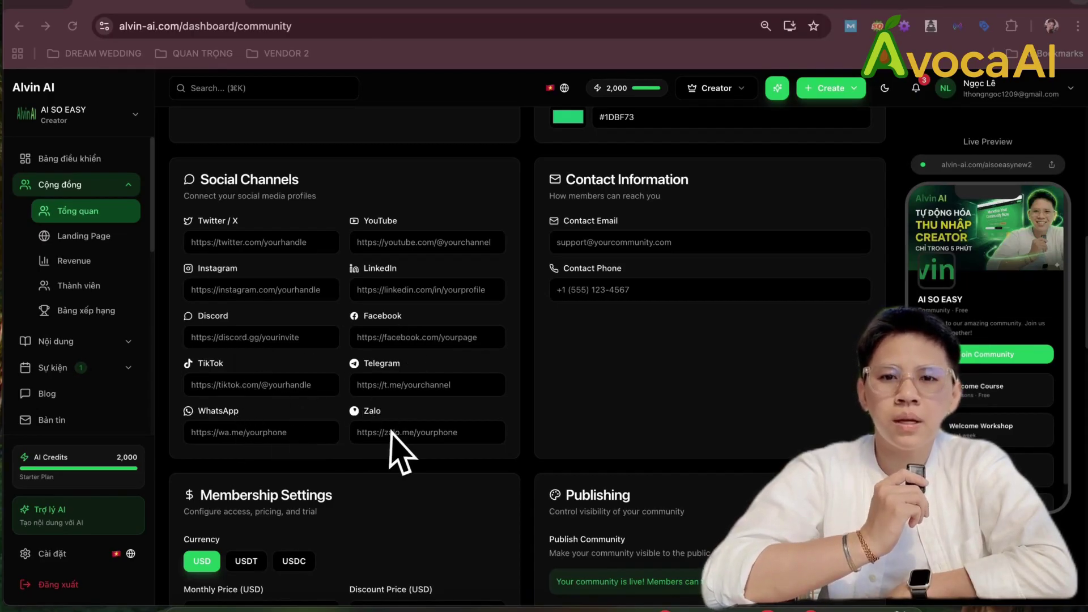
pyautogui.scroll(1, 502, 442)
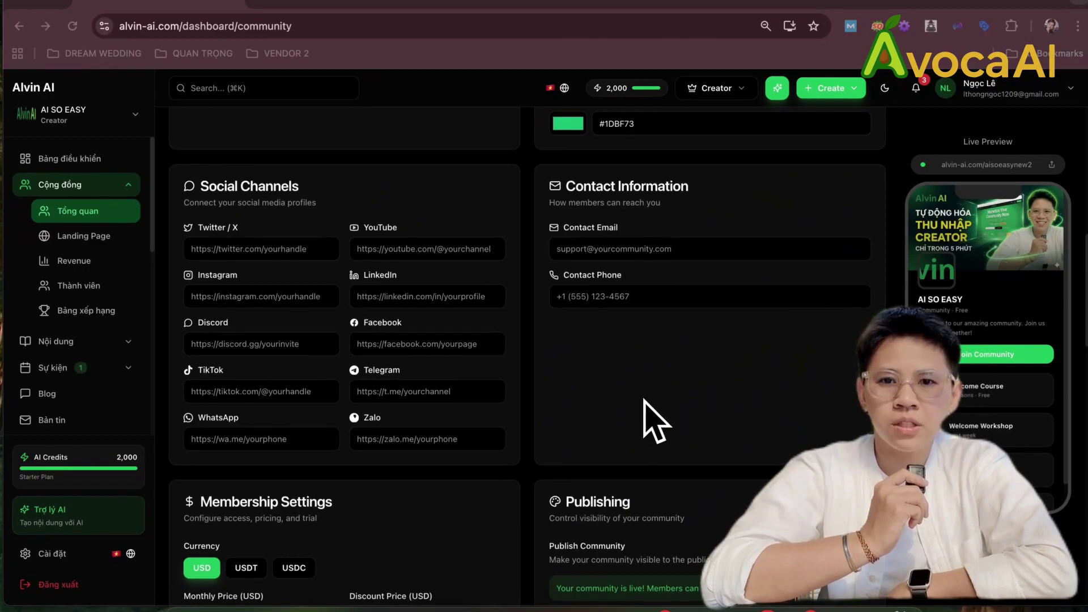
pyautogui.scroll(1, 640, 402)
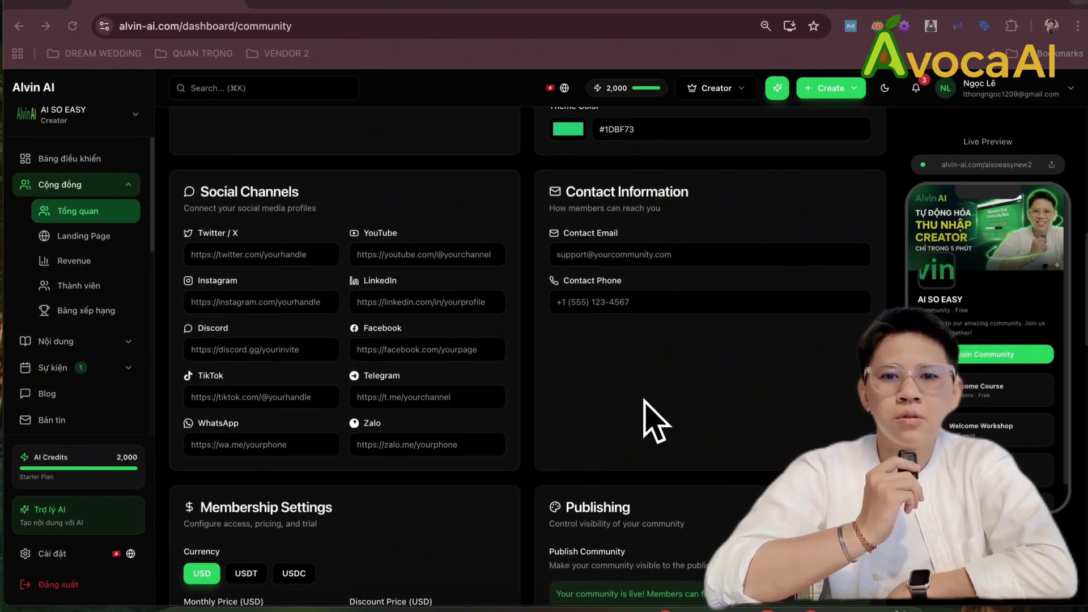